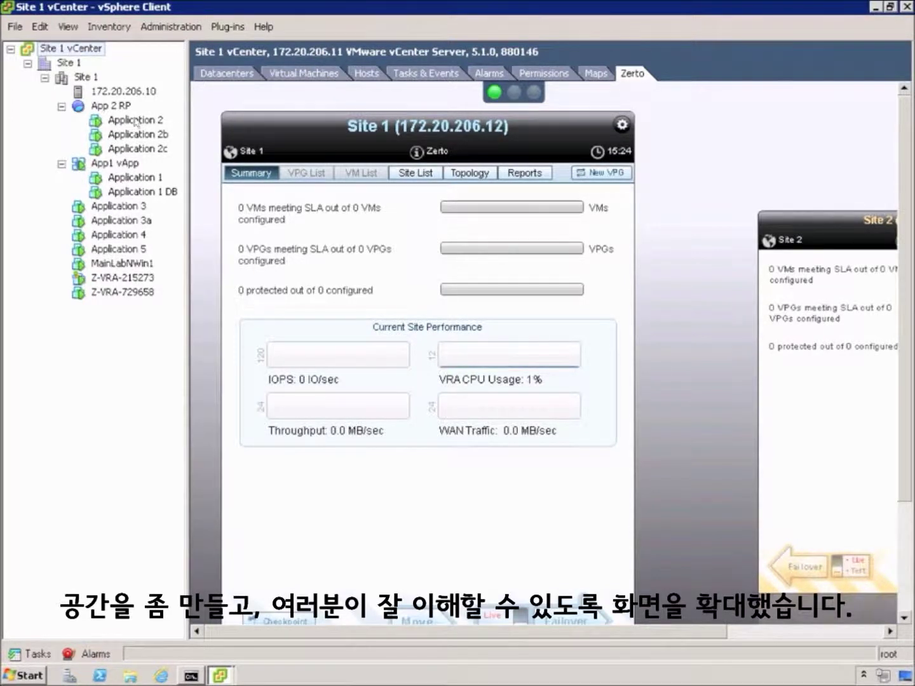
# Start creating a new virtual protection group for the Application 2 virtual machine in Zerto
pyautogui.click(134, 121)
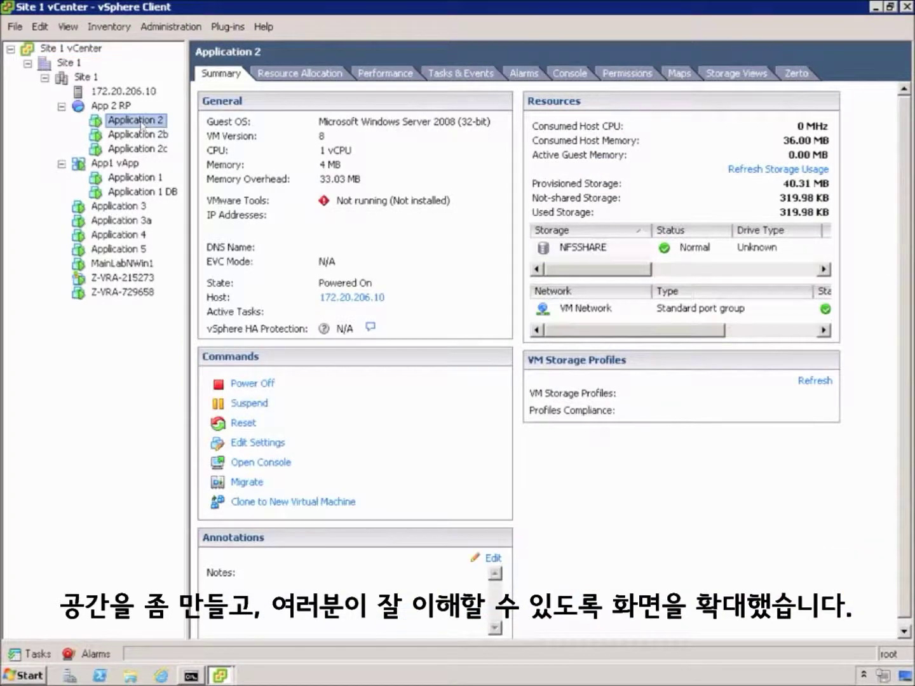
pyautogui.click(800, 75)
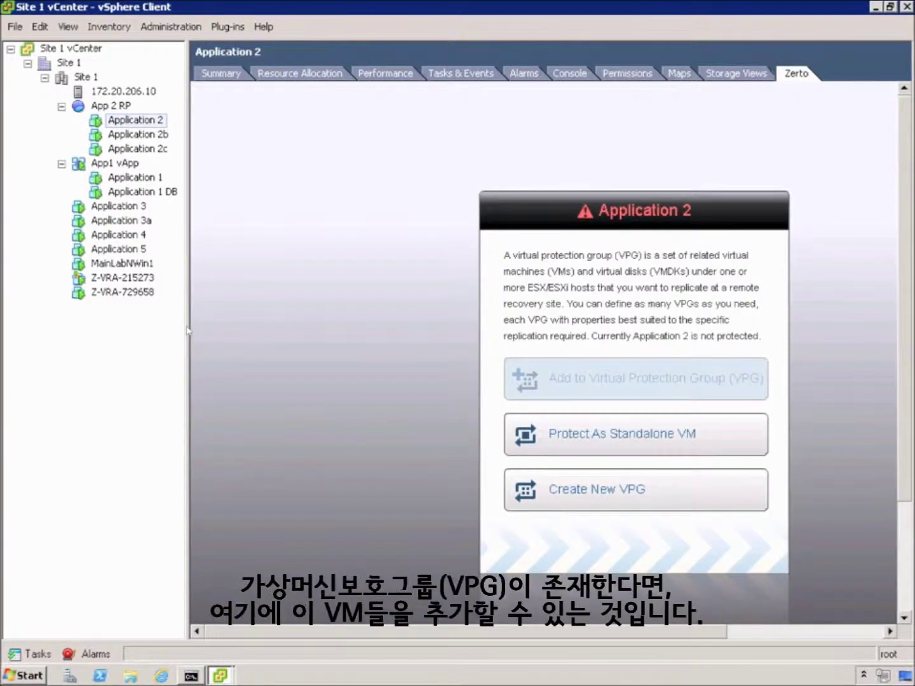
pyautogui.moveTo(188, 325); pyautogui.dragTo(12, 309)
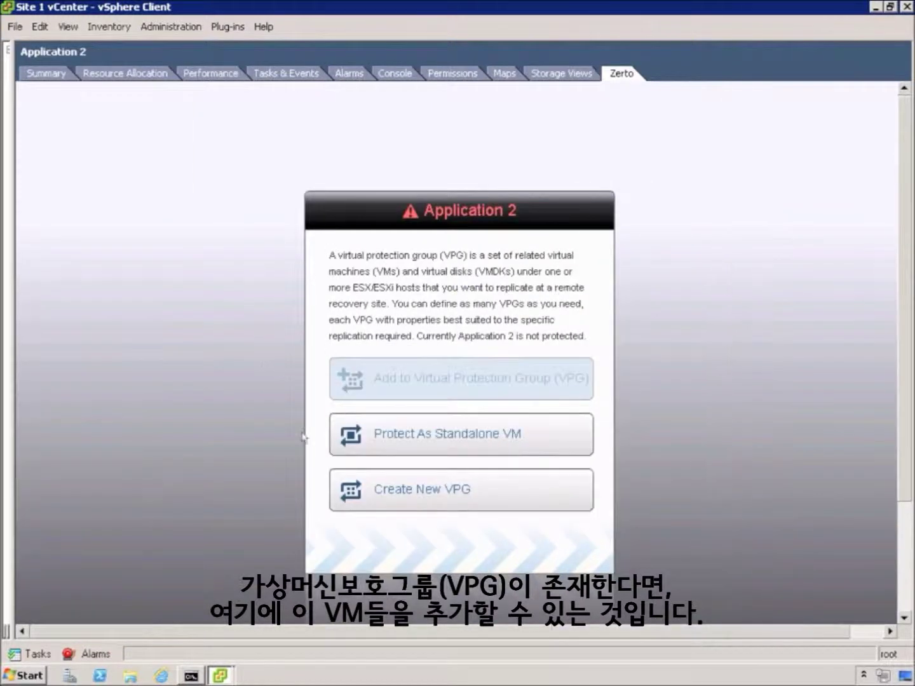
pyautogui.click(432, 497)
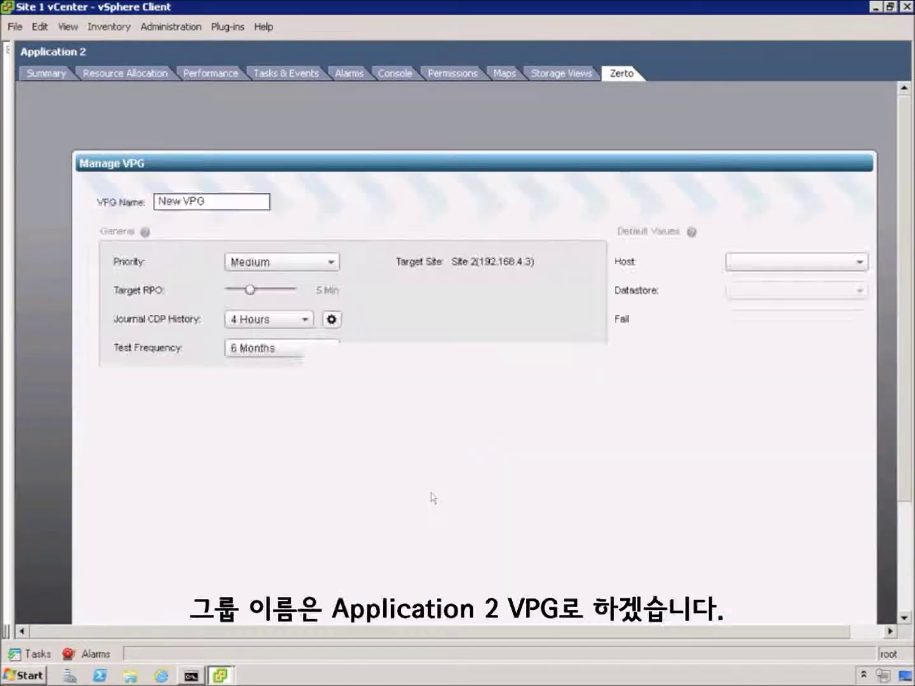
# Name the new virtual protection group "Application 2 VPG"
pyautogui.moveTo(386, 168); pyautogui.dragTo(380, 102)
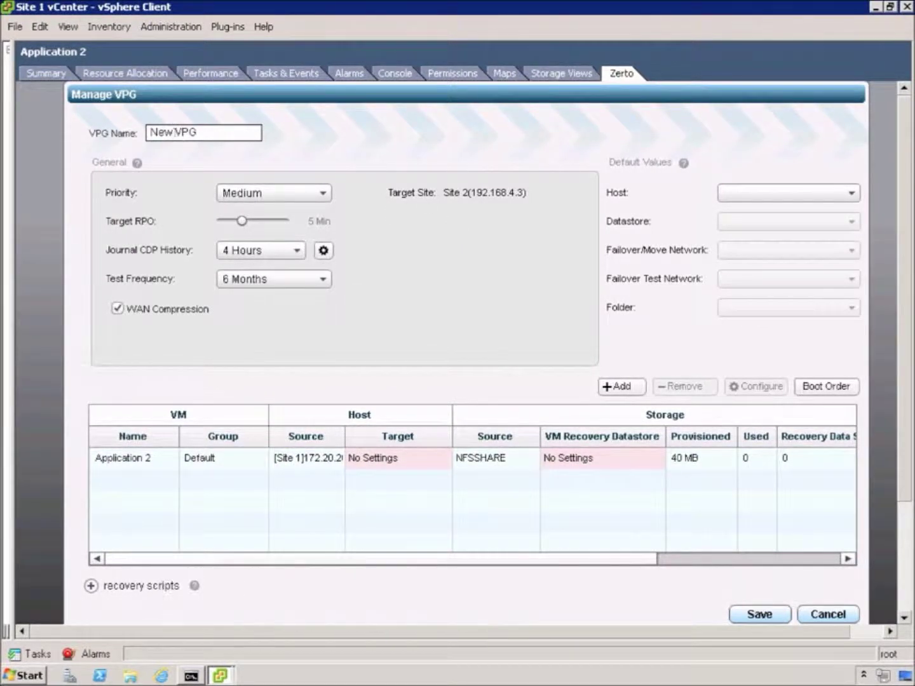
pyautogui.moveTo(172, 132); pyautogui.dragTo(137, 136)
pyautogui.write('Application')
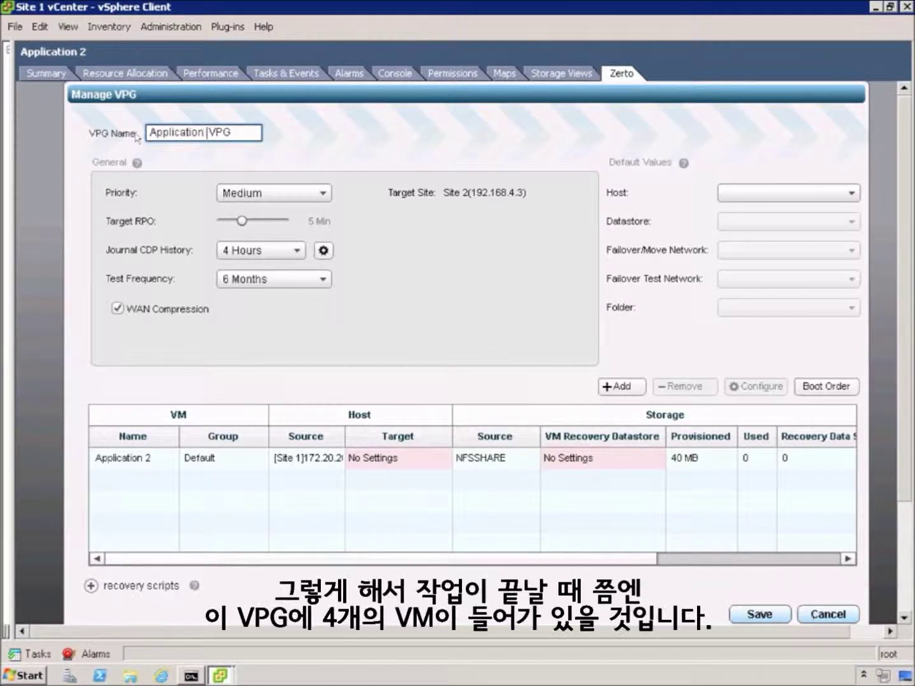
pyautogui.write(' 2')
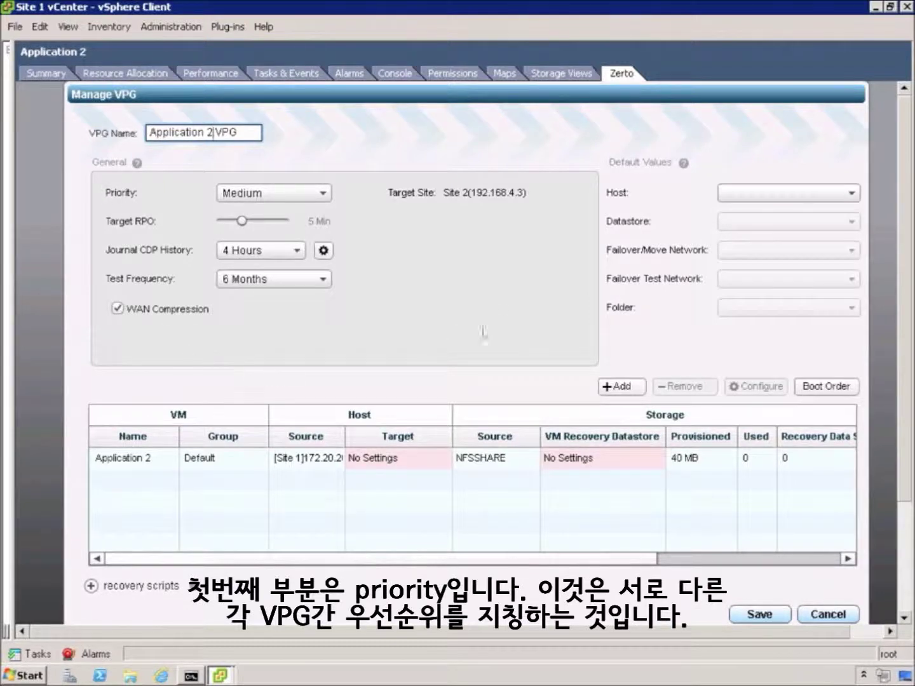
# Keep the priority at Medium, try target RPO values of 10 seconds and 2 hours, and restore it to 5 minutes
pyautogui.click(324, 193)
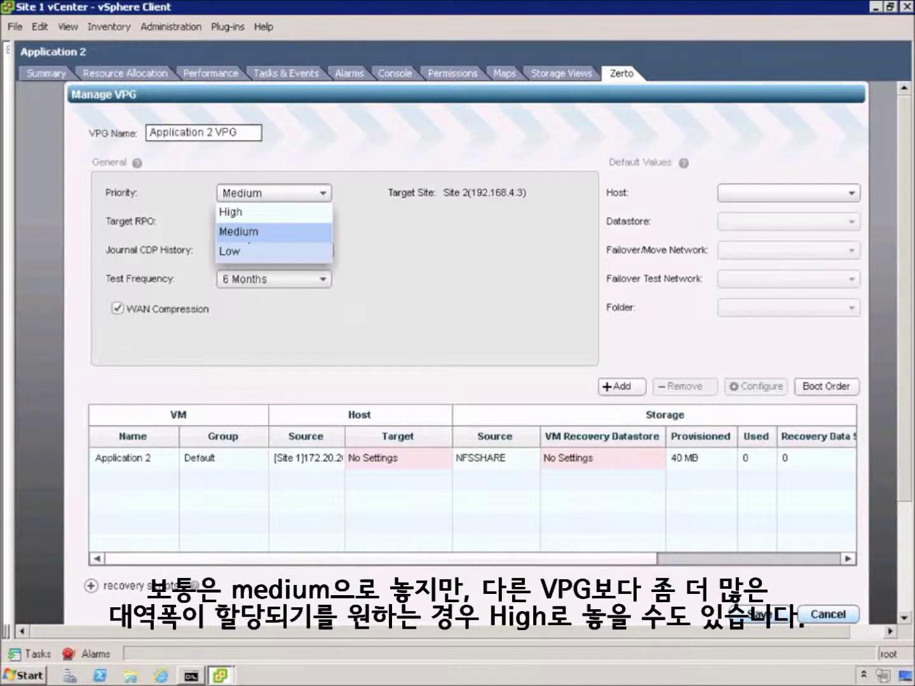
pyautogui.click(249, 233)
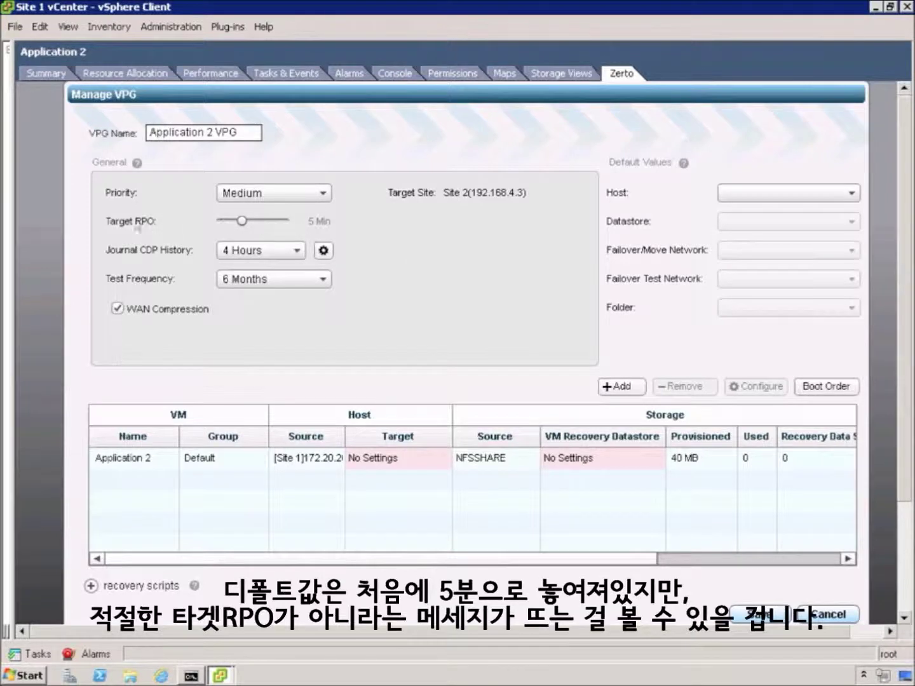
pyautogui.moveTo(145, 229)
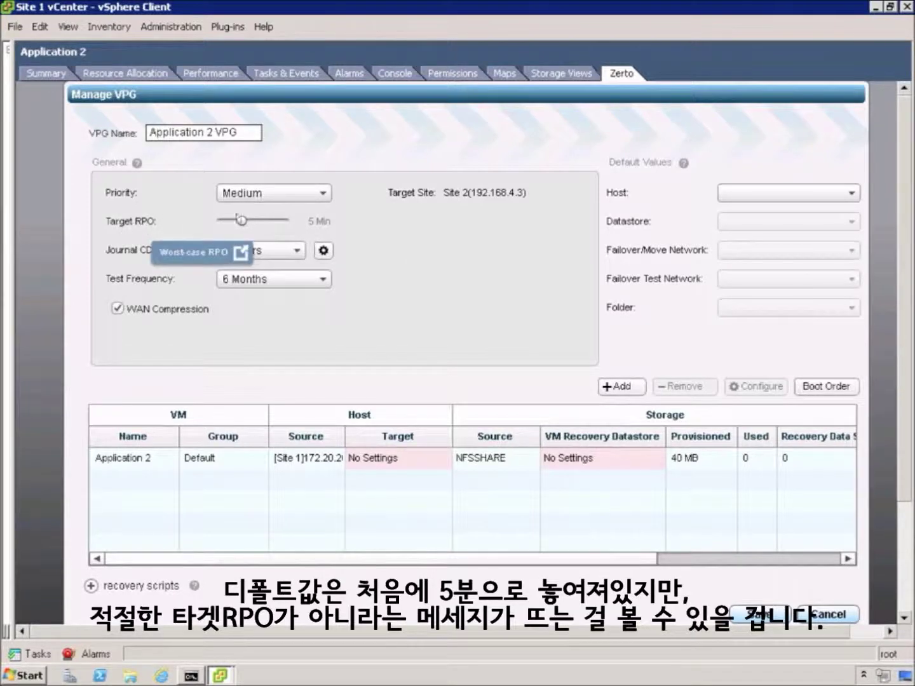
pyautogui.moveTo(244, 224); pyautogui.dragTo(221, 222)
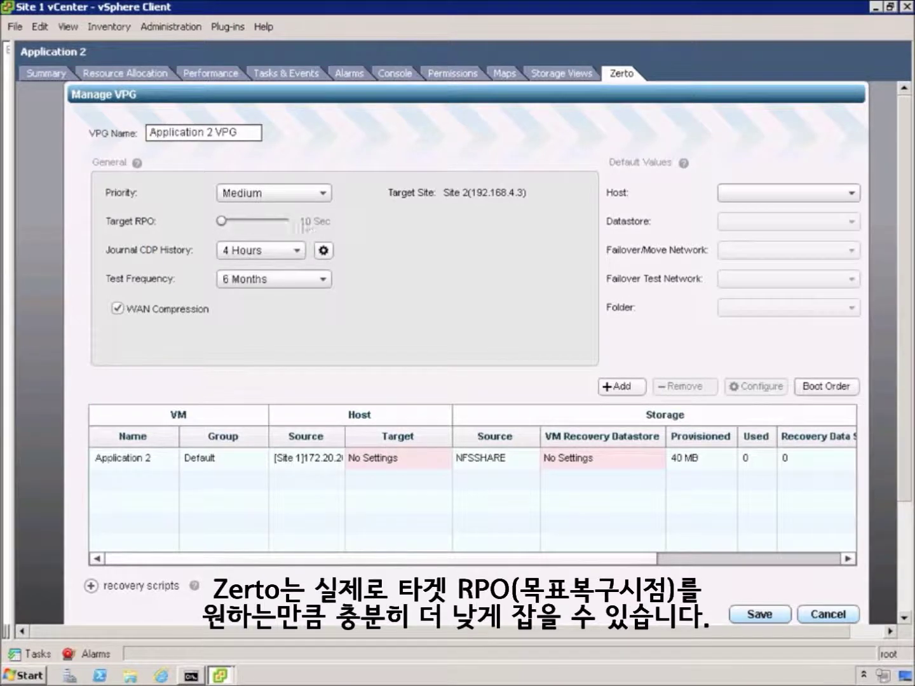
pyautogui.moveTo(227, 226); pyautogui.dragTo(297, 227)
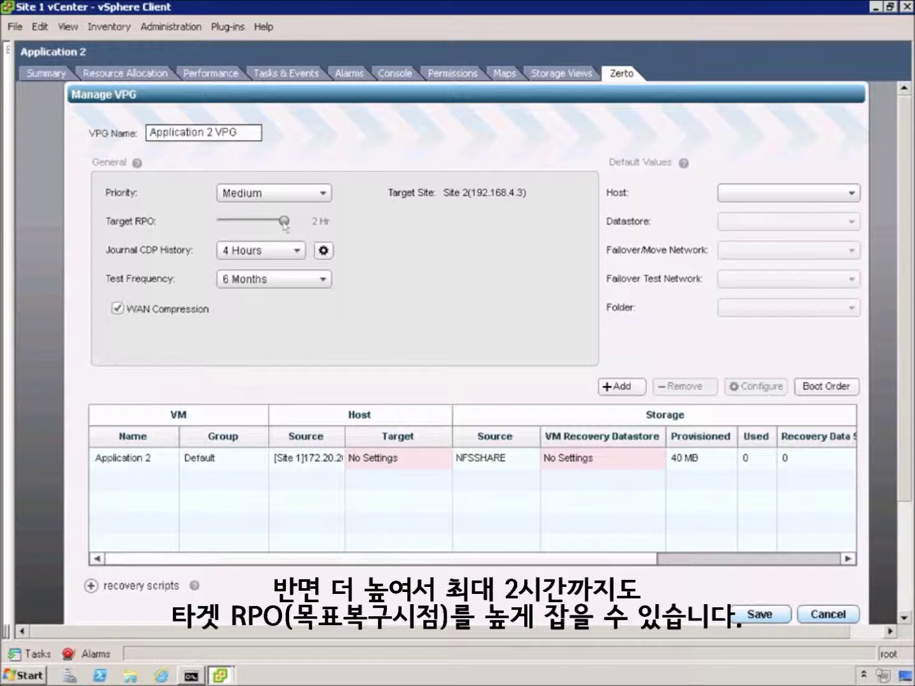
pyautogui.moveTo(285, 227); pyautogui.dragTo(246, 226)
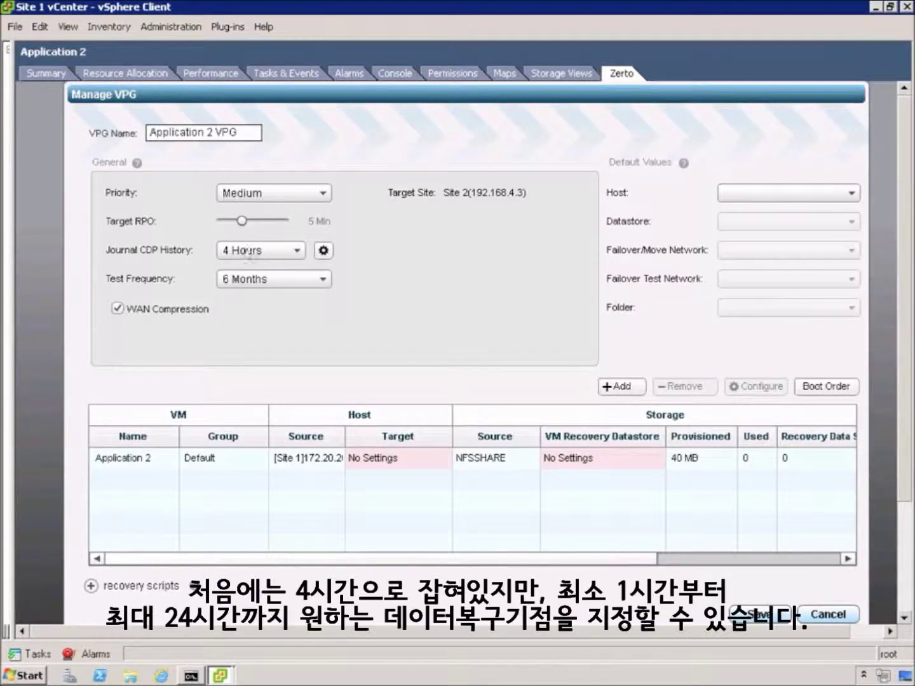
# Look through the available Journal CDP History durations from shortest to longest without changing the selection
pyautogui.click(297, 251)
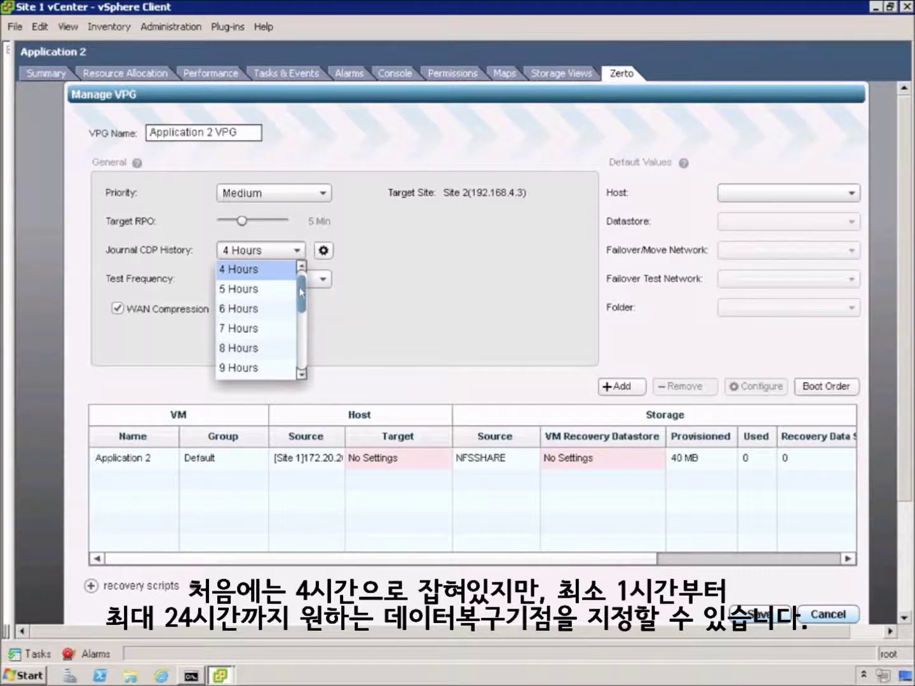
pyautogui.click(302, 269)
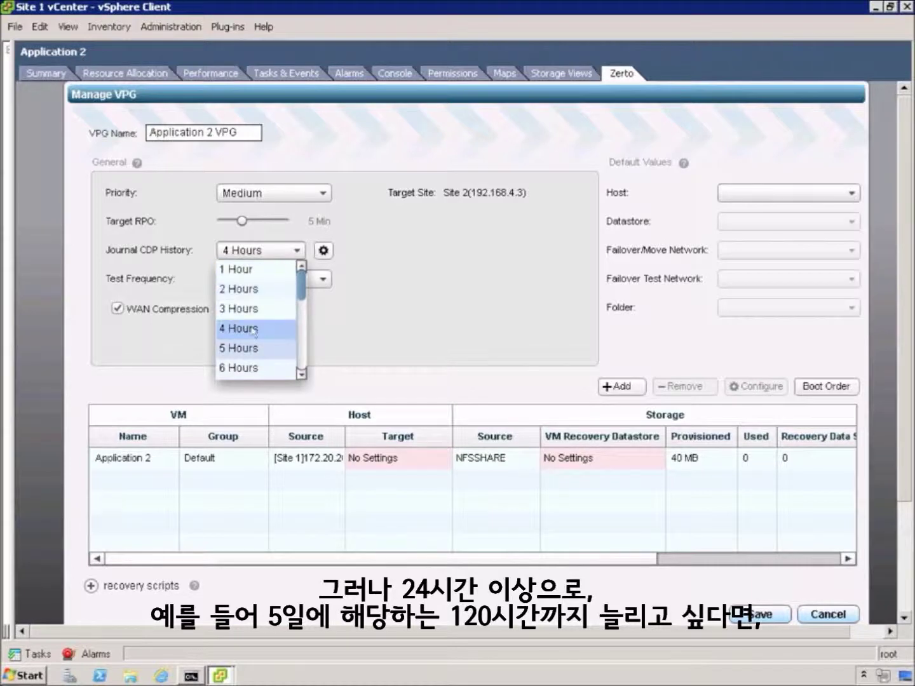
pyautogui.moveTo(300, 289); pyautogui.dragTo(301, 375)
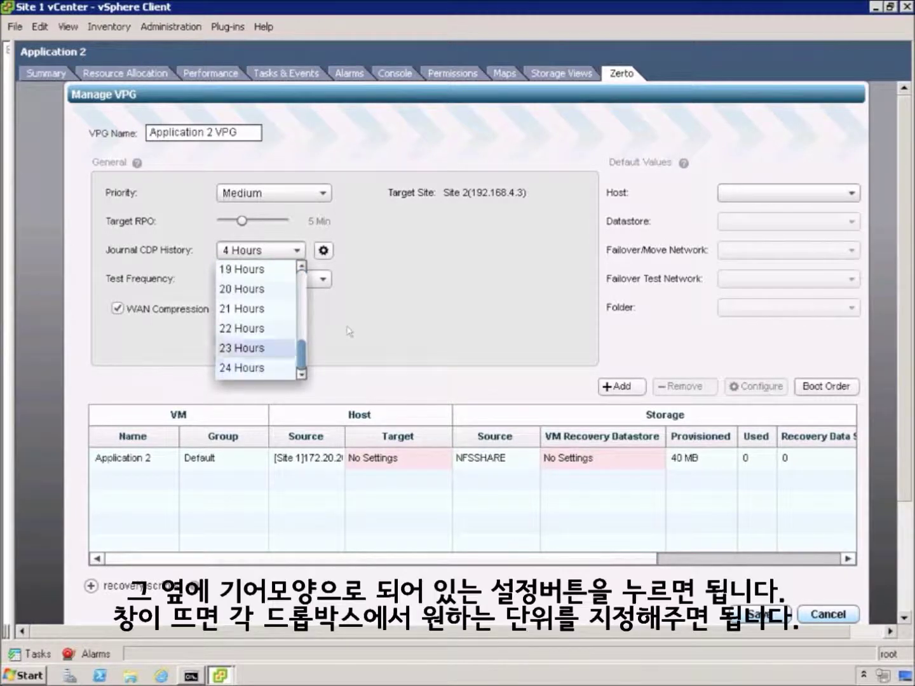
pyautogui.click(348, 331)
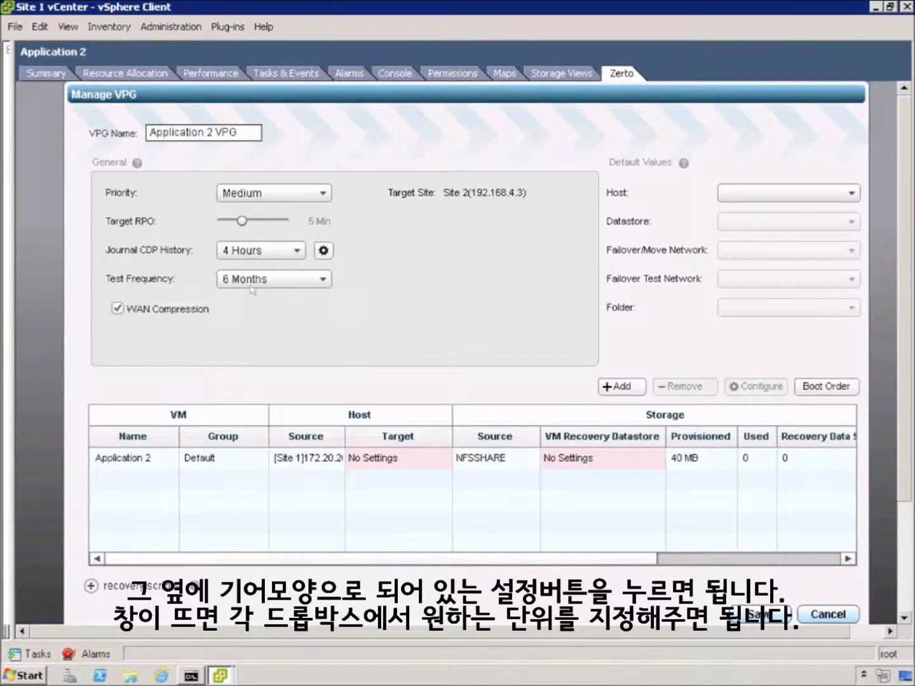
# Open the advanced journal settings and examine the durations offered for Additional CDP History
pyautogui.click(324, 251)
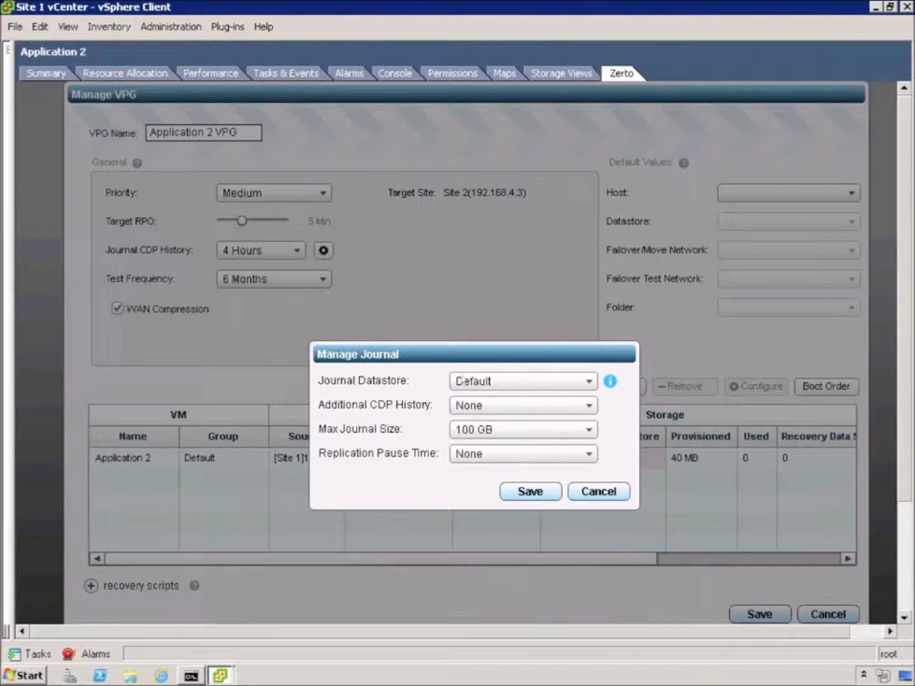
pyautogui.click(570, 410)
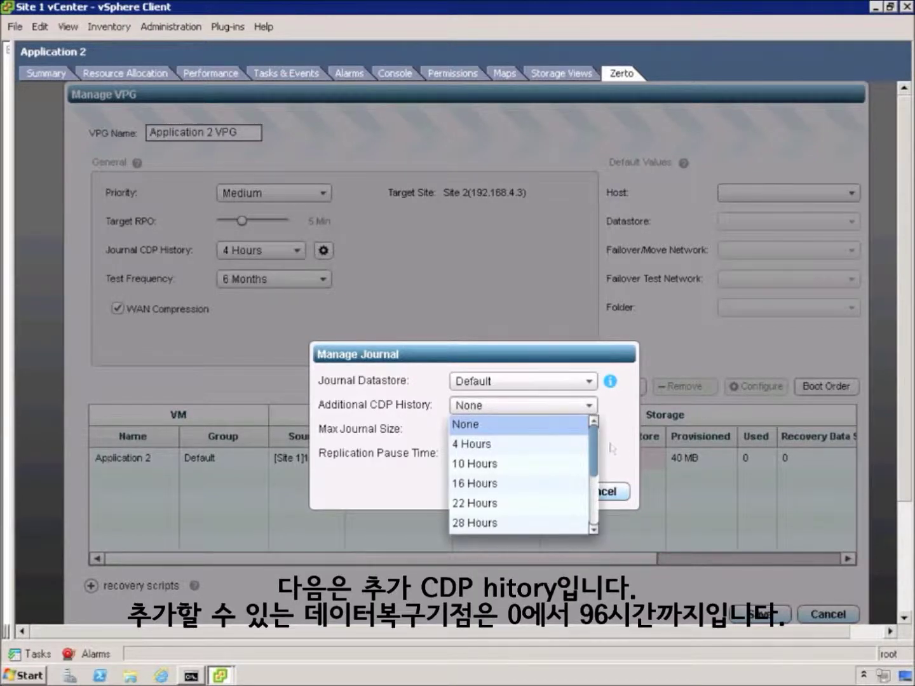
pyautogui.scroll(-3, 483, 502)
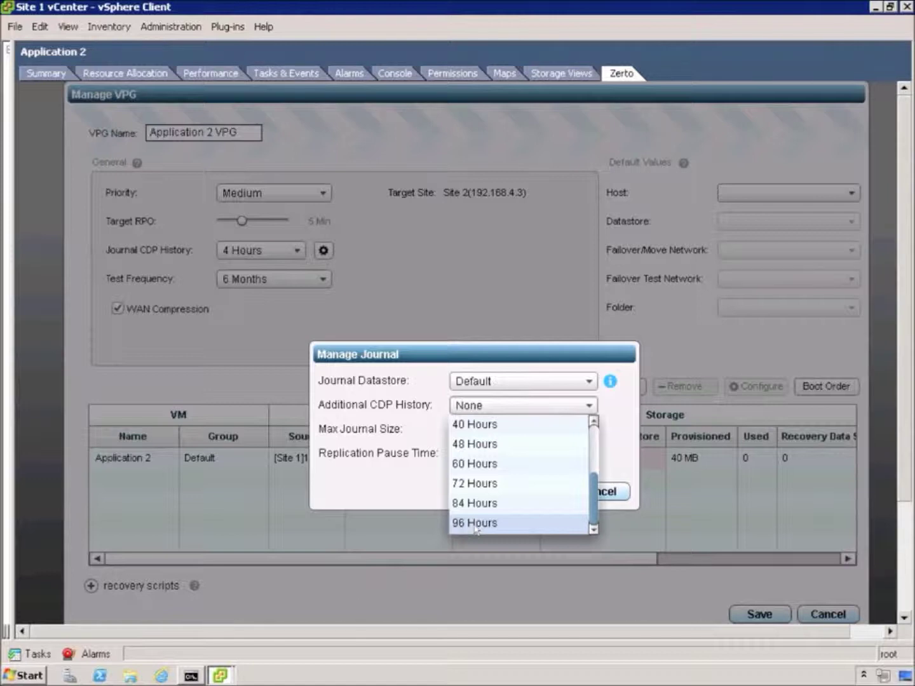
pyautogui.click(614, 433)
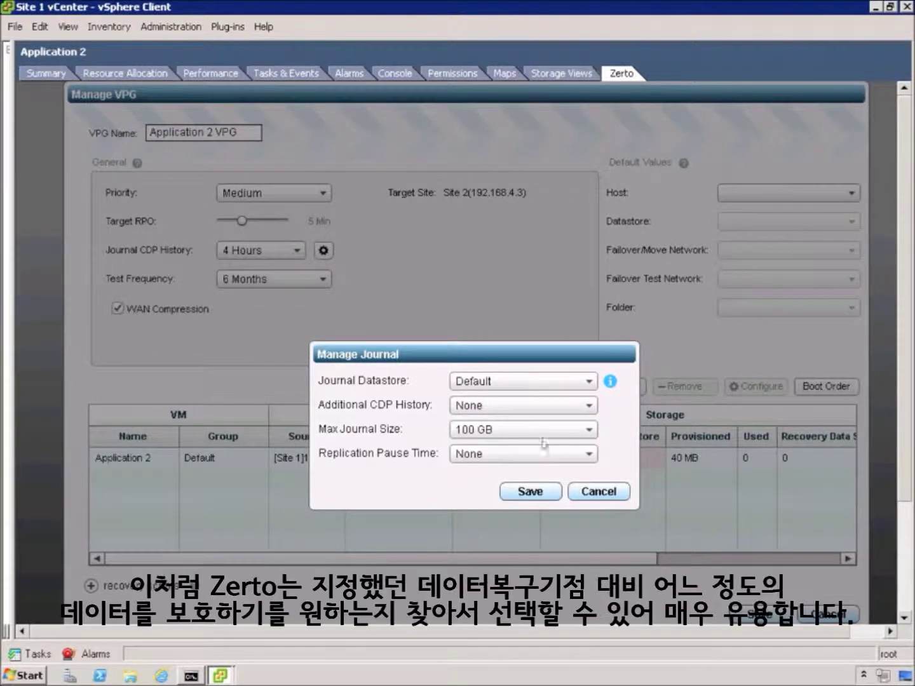
# Examine the options for Max Journal Size and Replication Pause Time, and cancel out of the journal settings
pyautogui.click(592, 432)
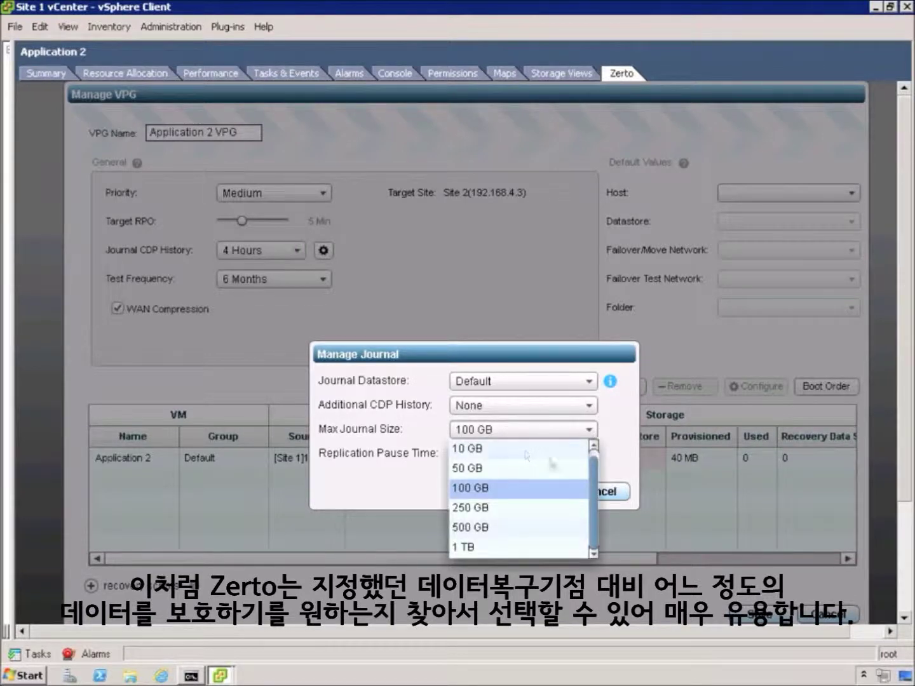
pyautogui.click(594, 445)
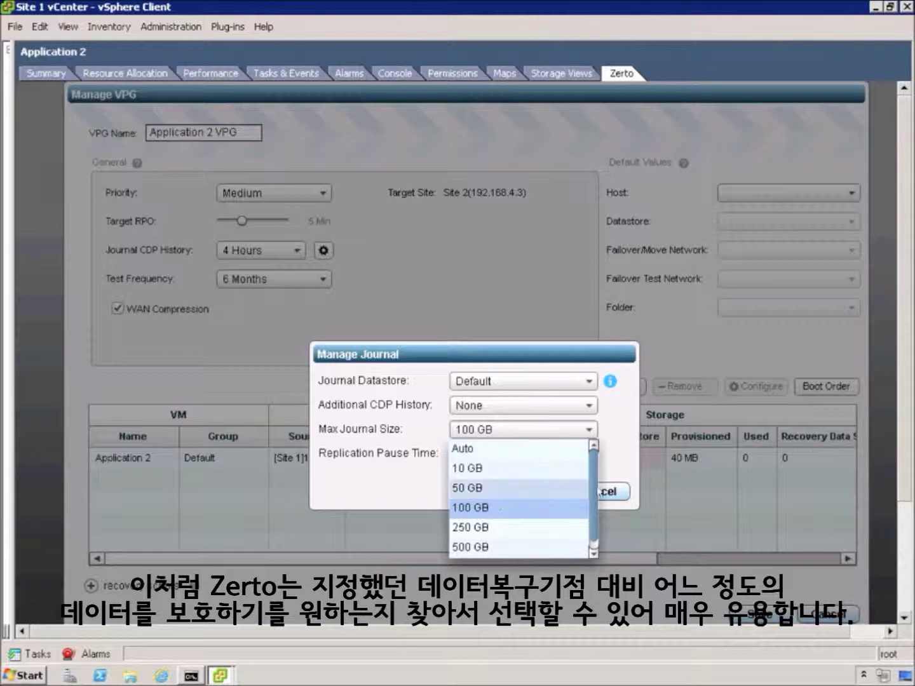
pyautogui.scroll(-1, 594, 480)
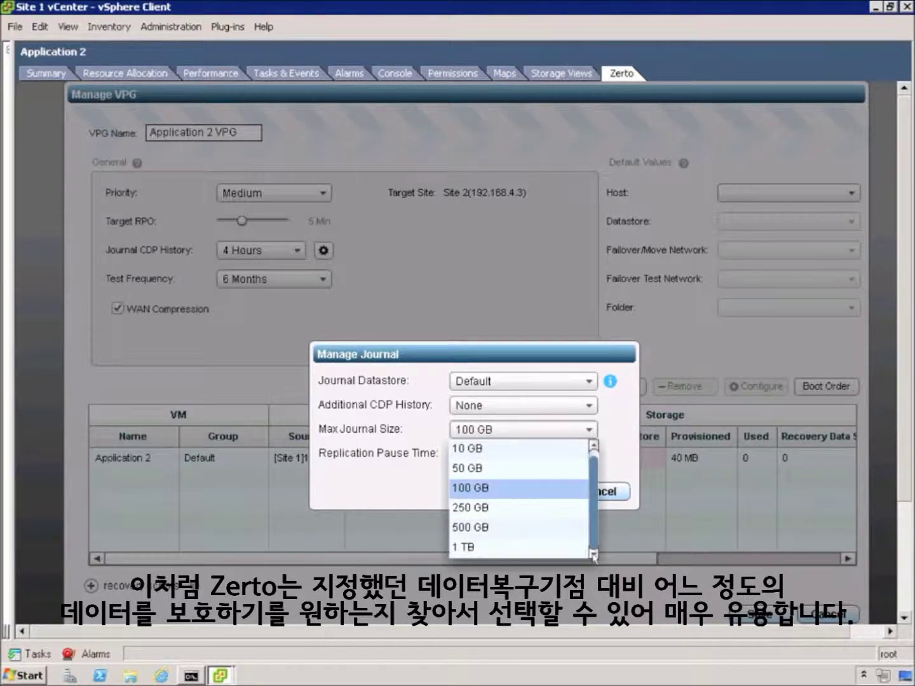
pyautogui.click(626, 459)
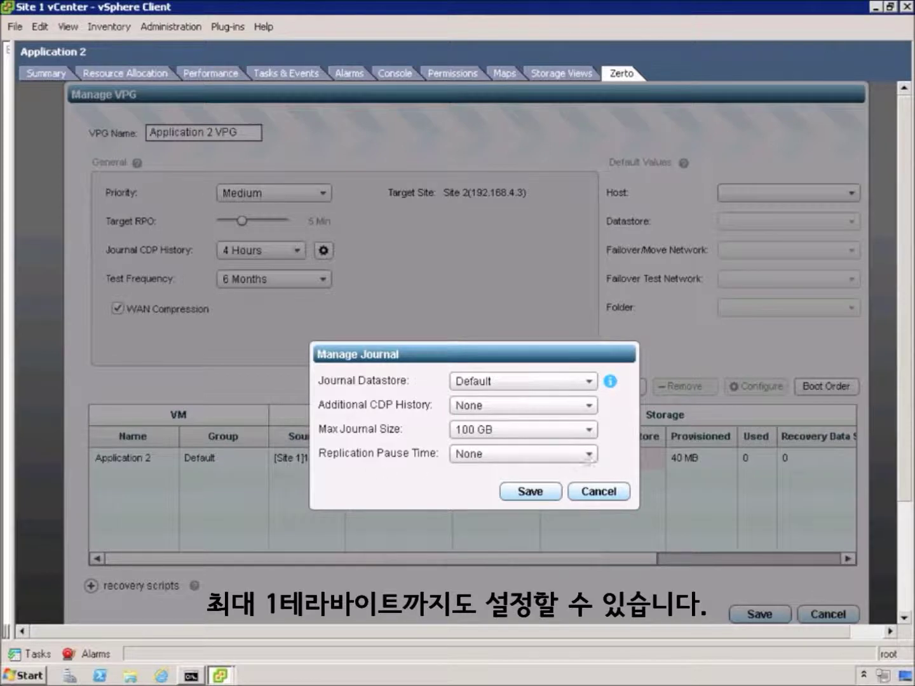
pyautogui.click(588, 455)
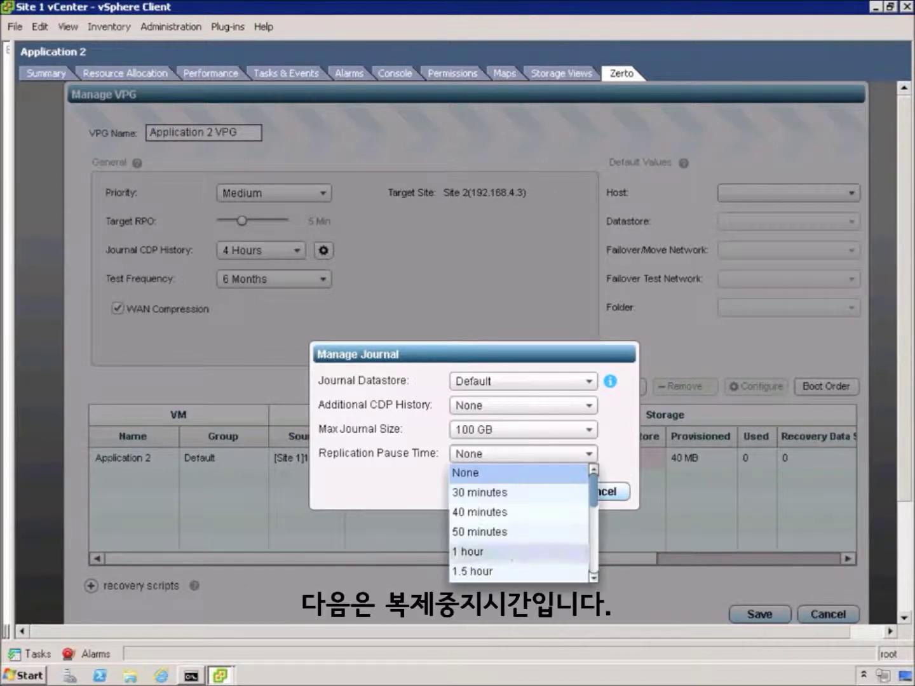
pyautogui.click(545, 461)
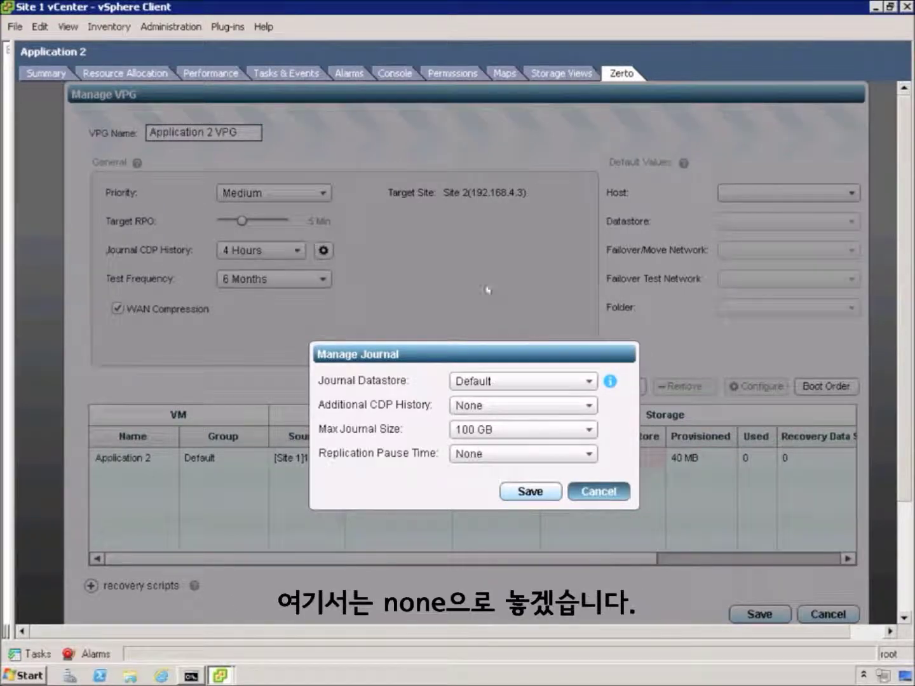
pyautogui.click(588, 492)
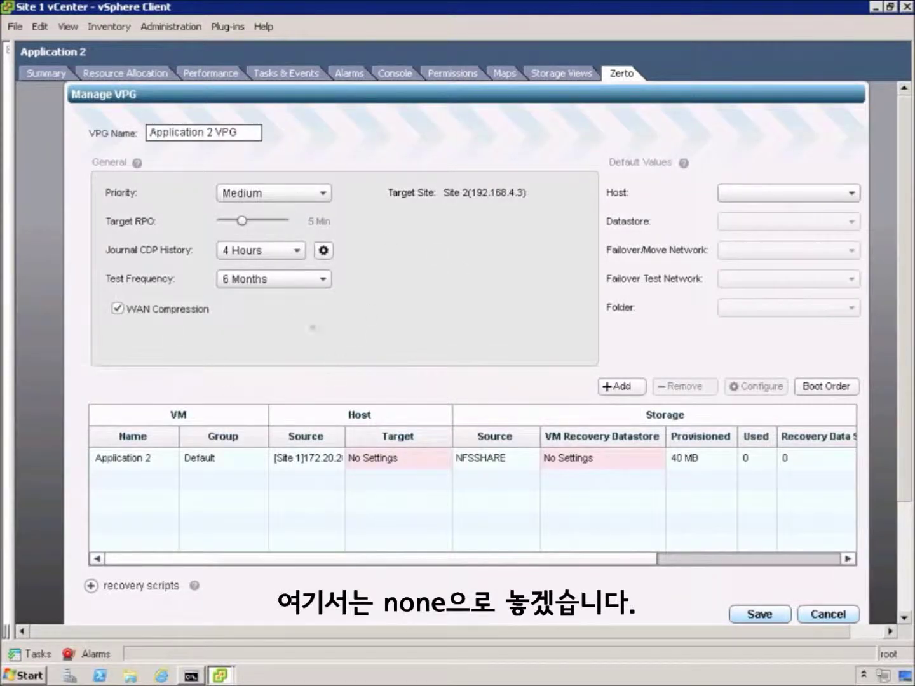
pyautogui.click(118, 309)
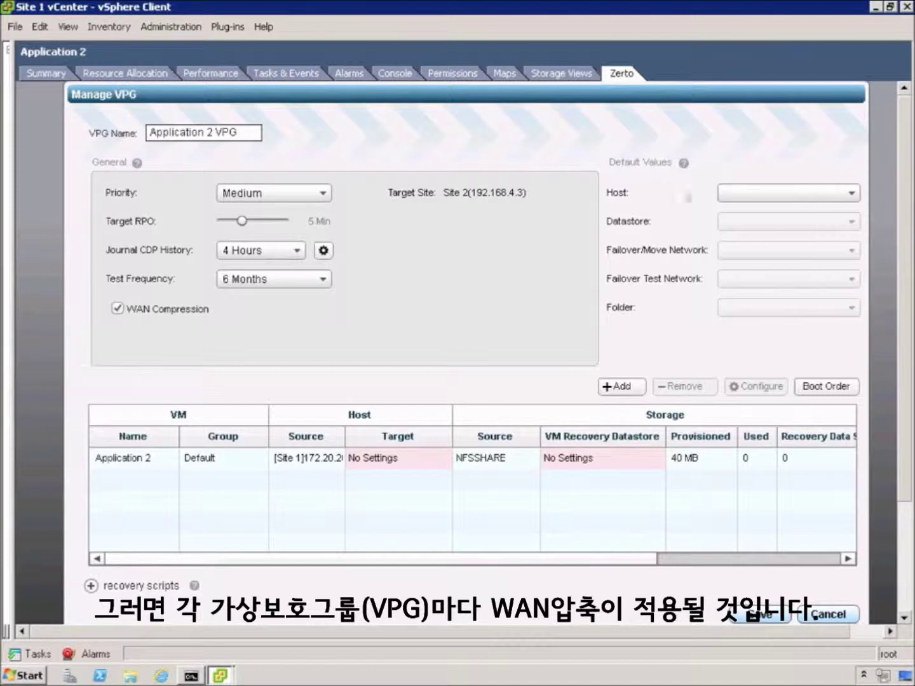
# Set the default recovery host to [Site 2]192.168.4.10, the datastore to NFSShare and the Failover/Move Network to VM Network
pyautogui.click(832, 194)
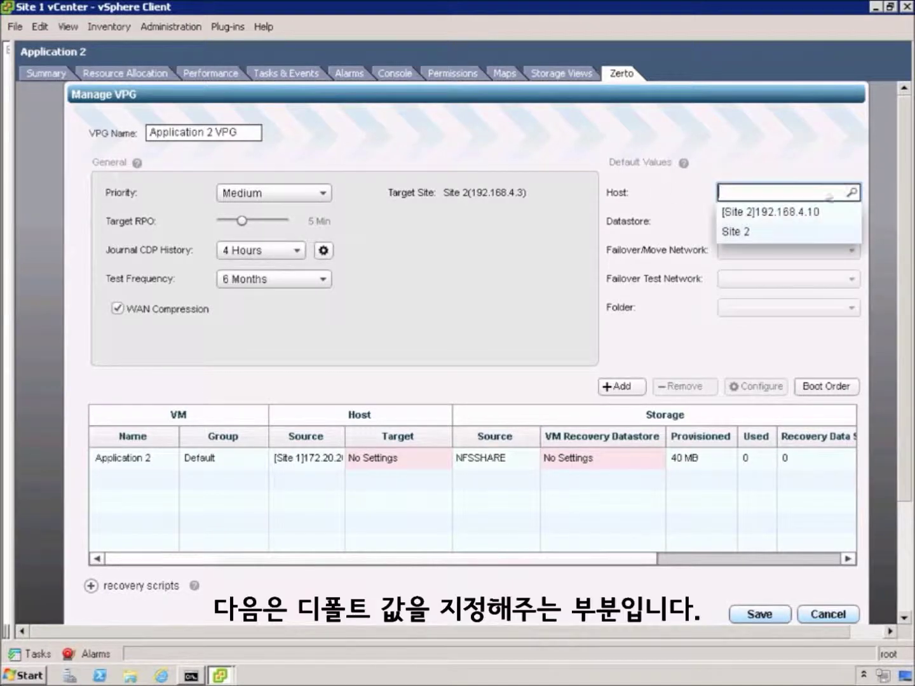
pyautogui.click(794, 212)
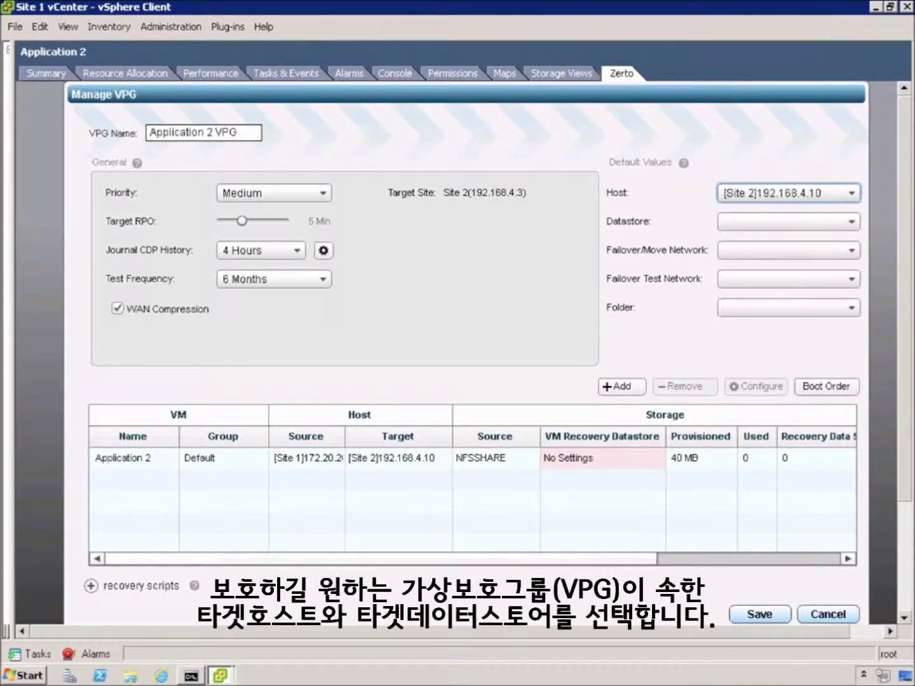
pyautogui.click(852, 224)
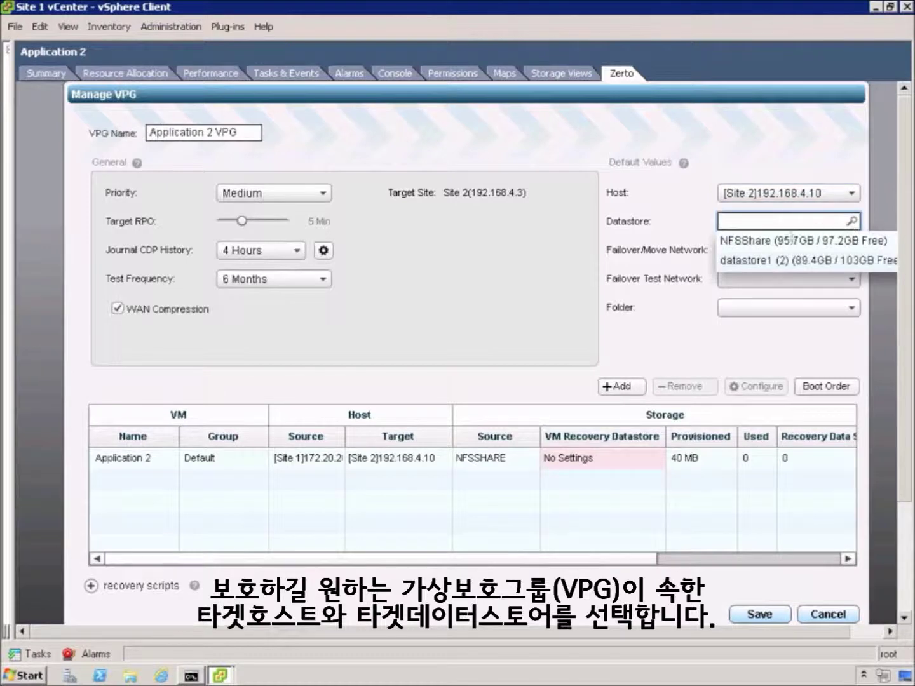
pyautogui.click(766, 242)
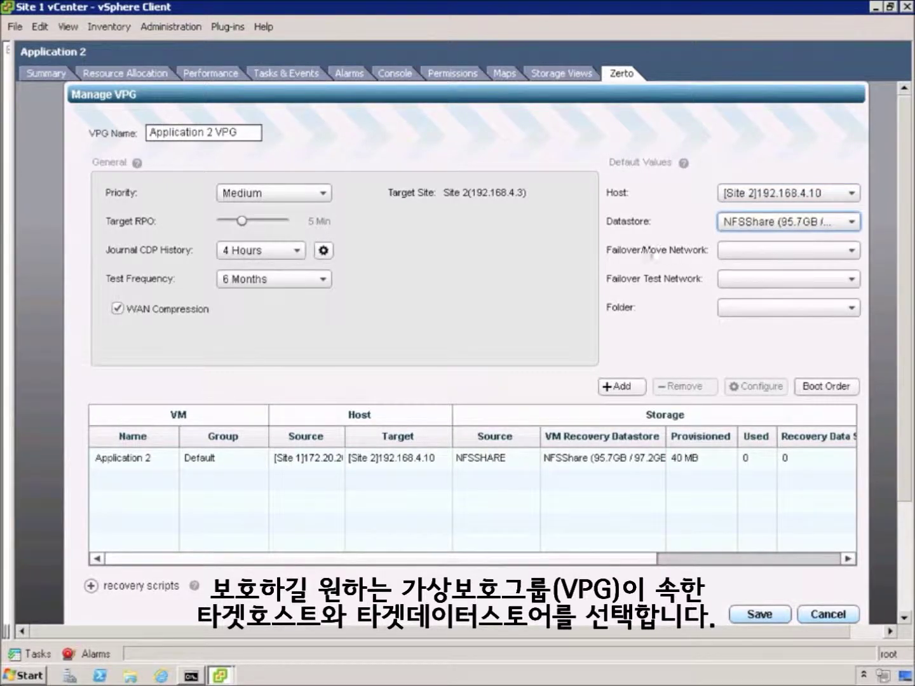
pyautogui.click(853, 251)
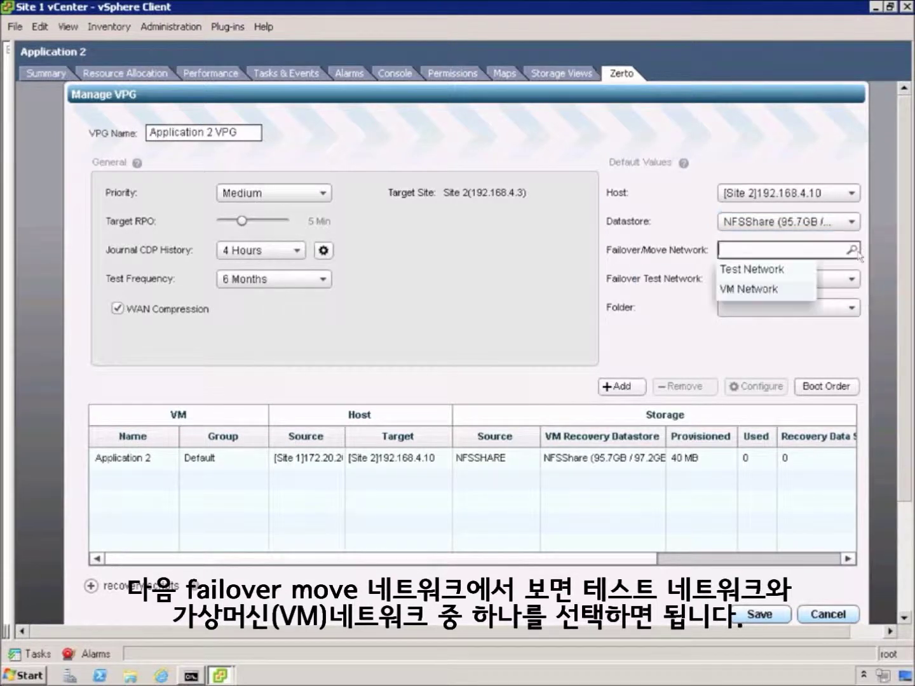
pyautogui.click(749, 290)
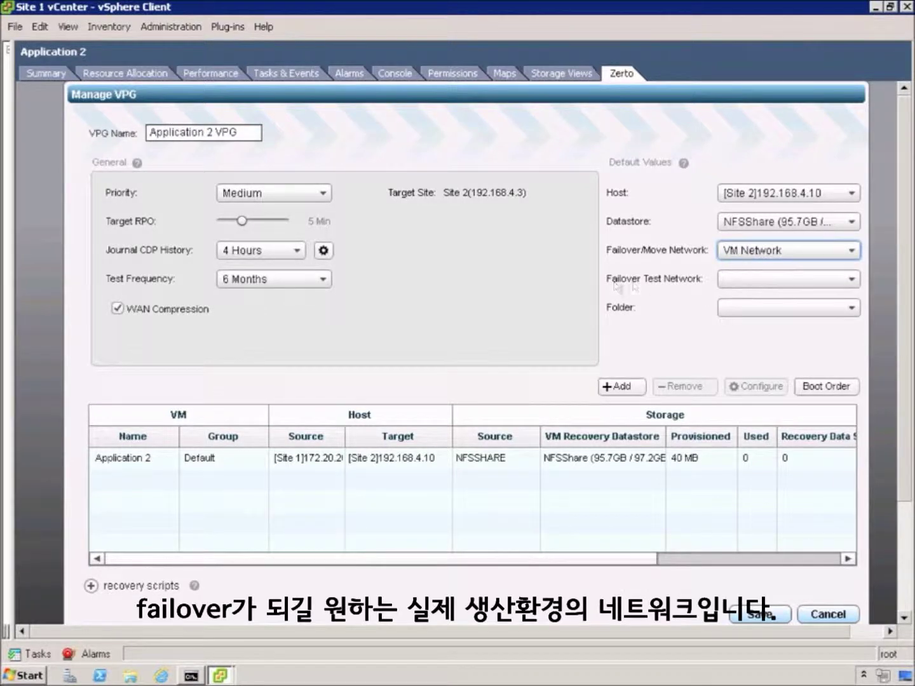
# Set the default Failover Test Network to Test Network and the recovery folder to the root folder /
pyautogui.moveTo(655, 285)
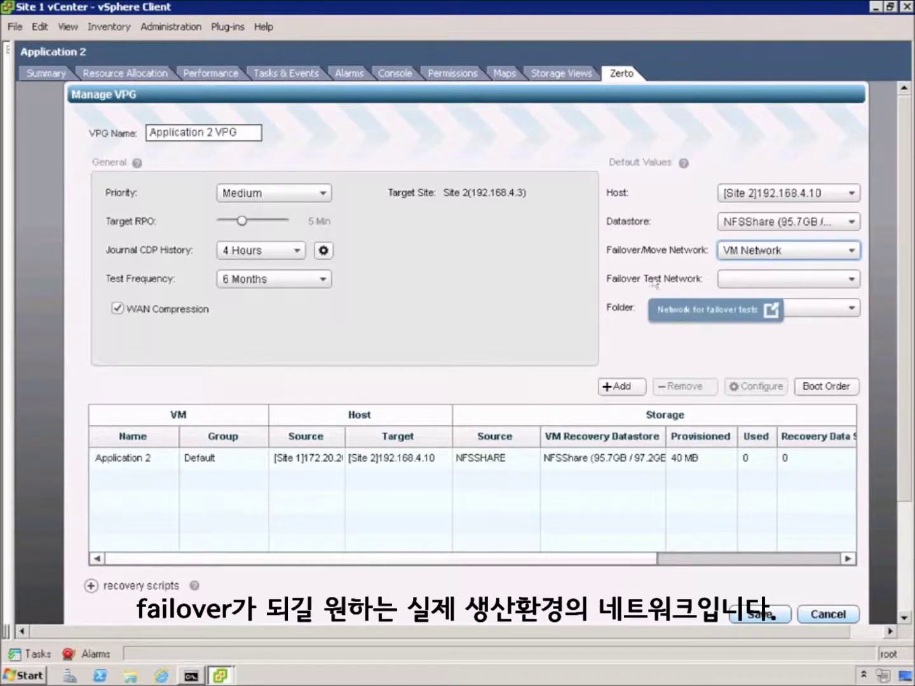
pyautogui.click(852, 280)
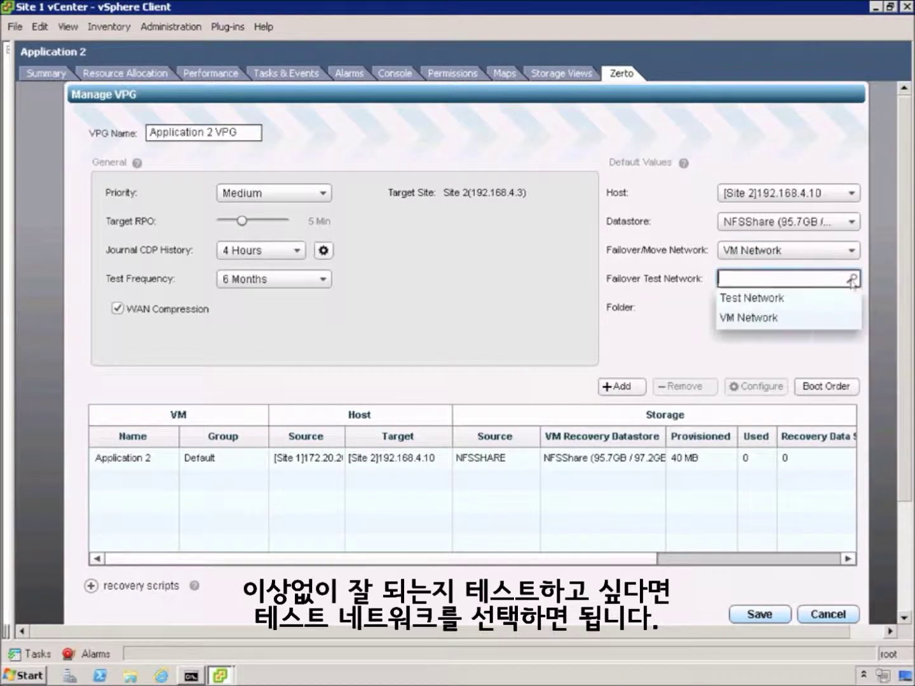
pyautogui.click(793, 299)
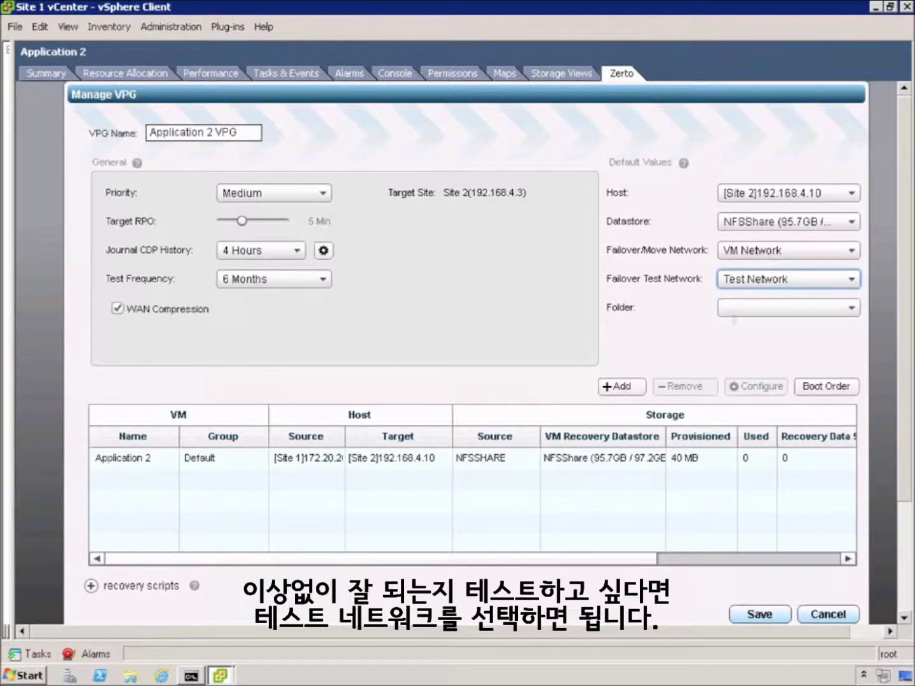
pyautogui.click(853, 308)
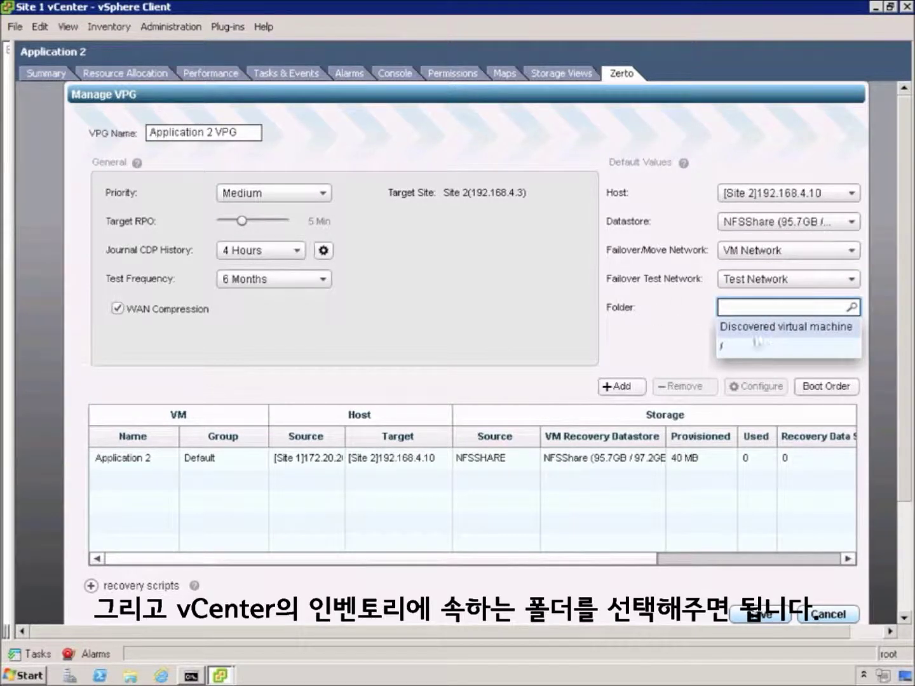
pyautogui.click(740, 348)
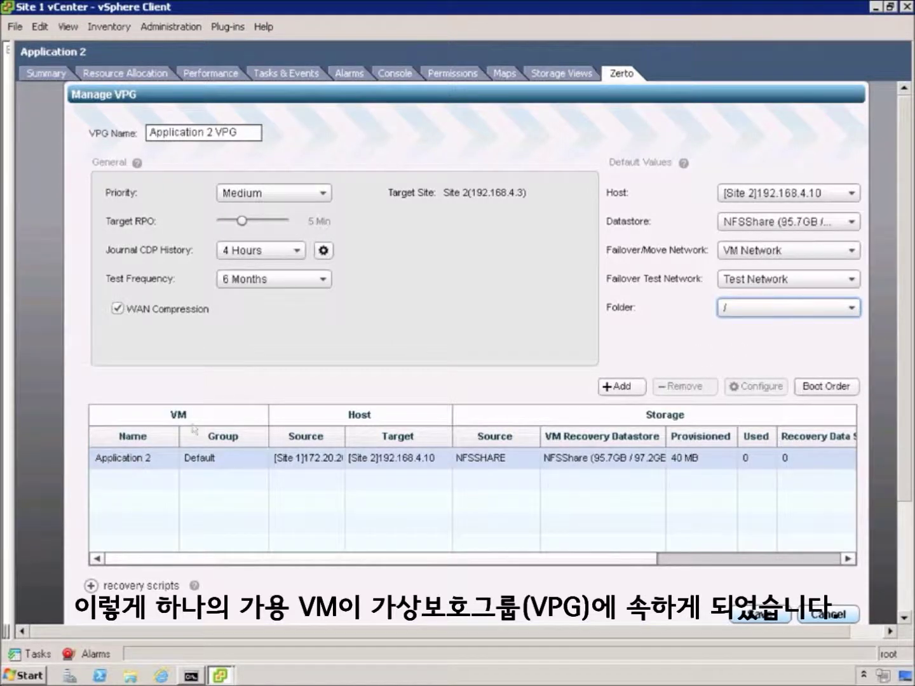
# Add the VMs Application 2b, Application 2c and MainLabNWin1 to the protection group
pyautogui.click(143, 463)
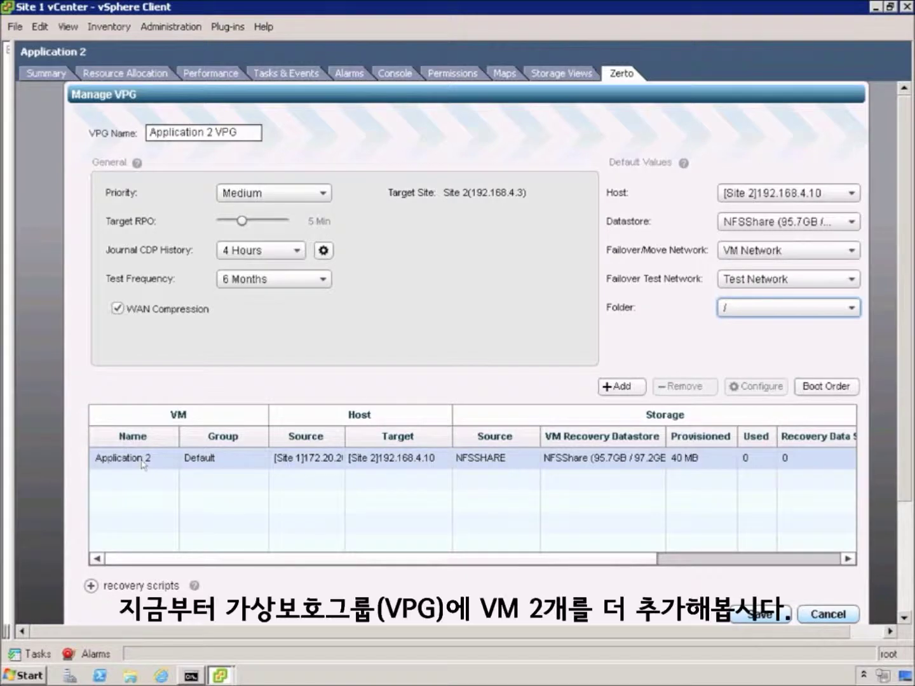
pyautogui.click(617, 387)
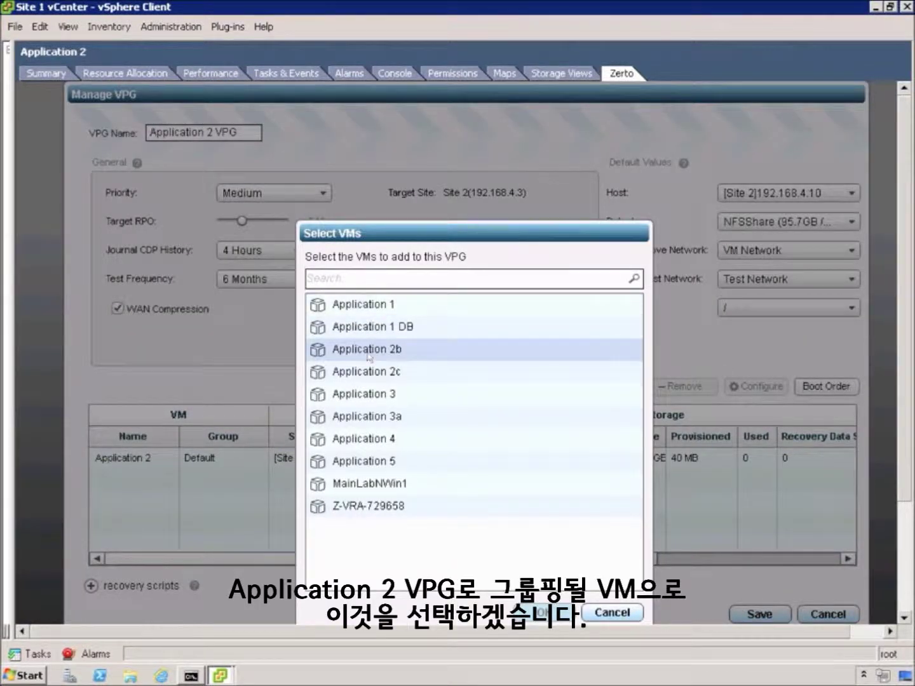
pyautogui.click(369, 356)
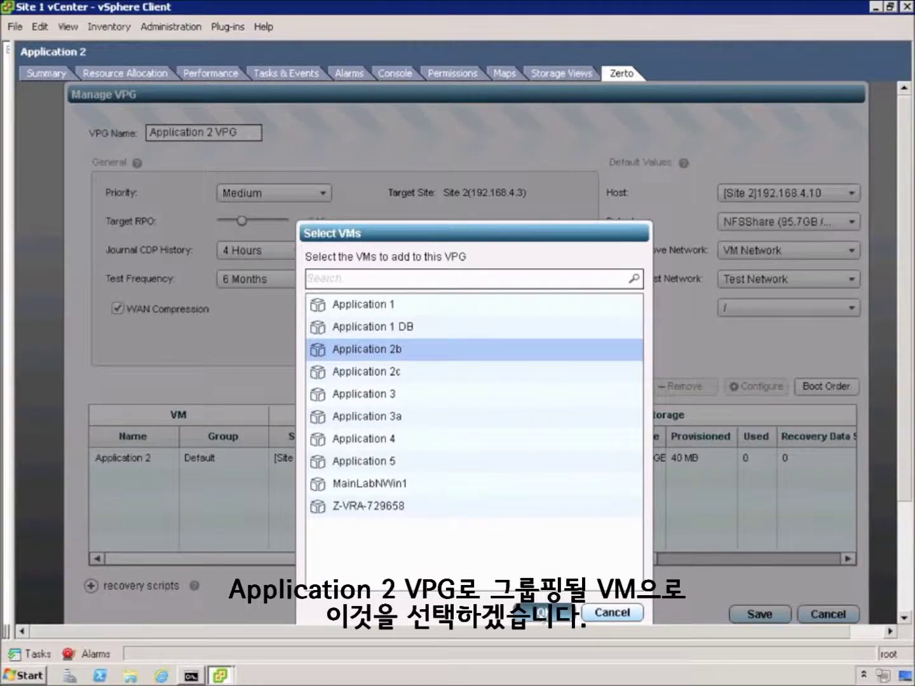
pyautogui.click(541, 612)
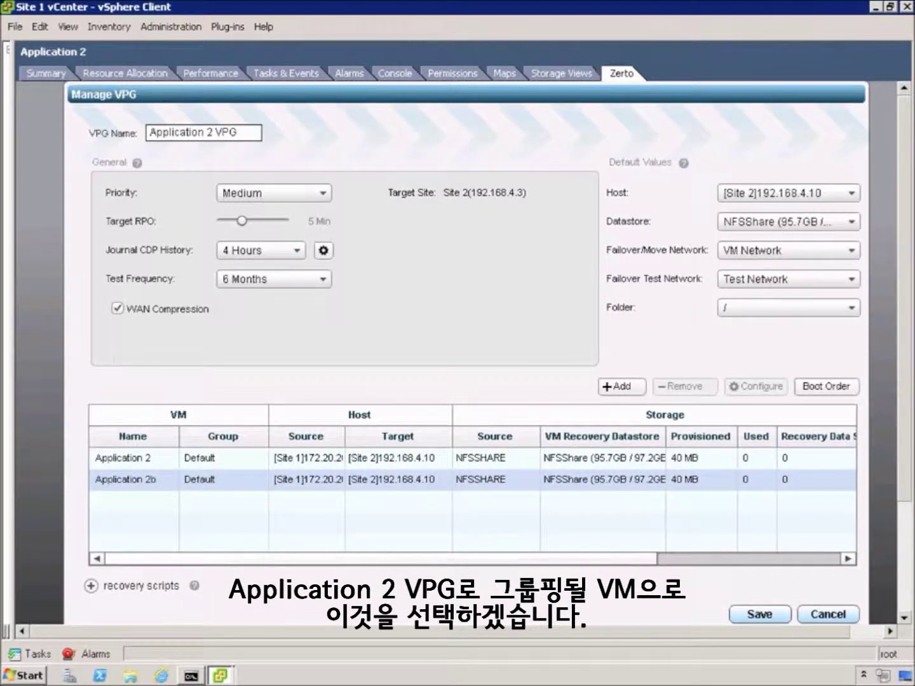
pyautogui.click(616, 386)
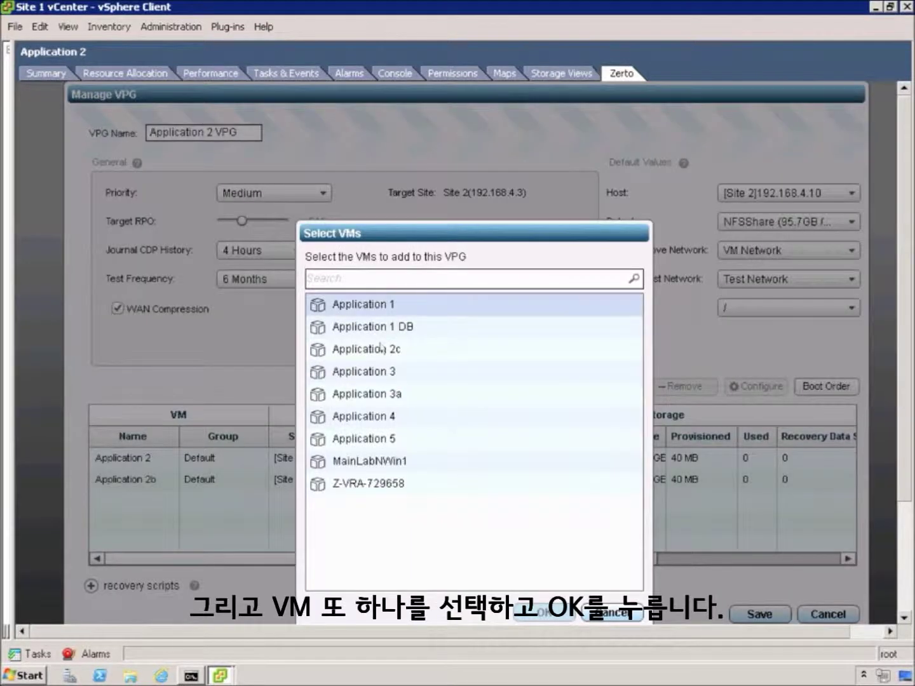
pyautogui.click(380, 349)
pyautogui.click(544, 613)
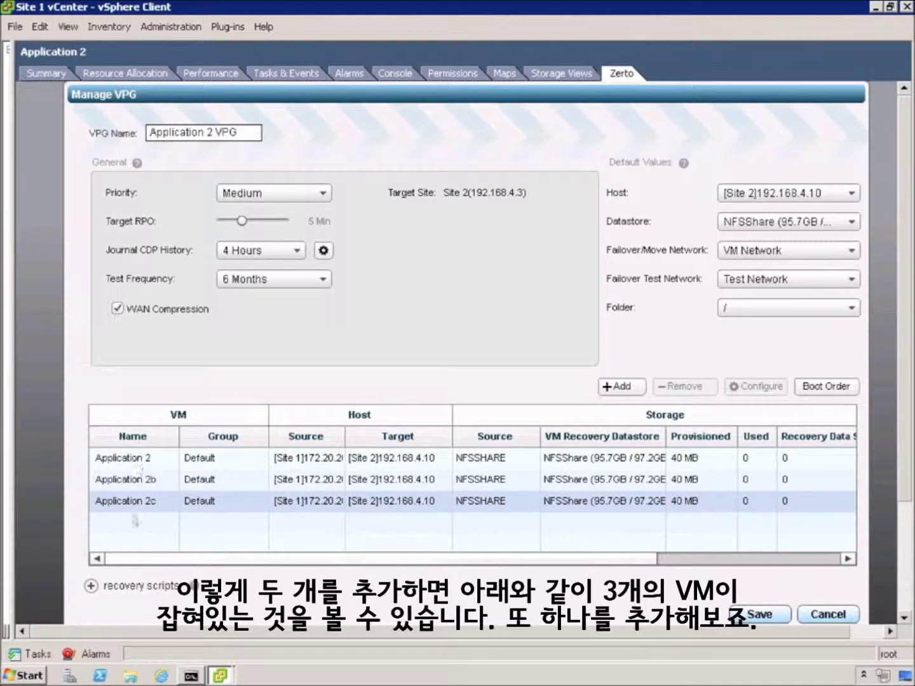
pyautogui.click(626, 389)
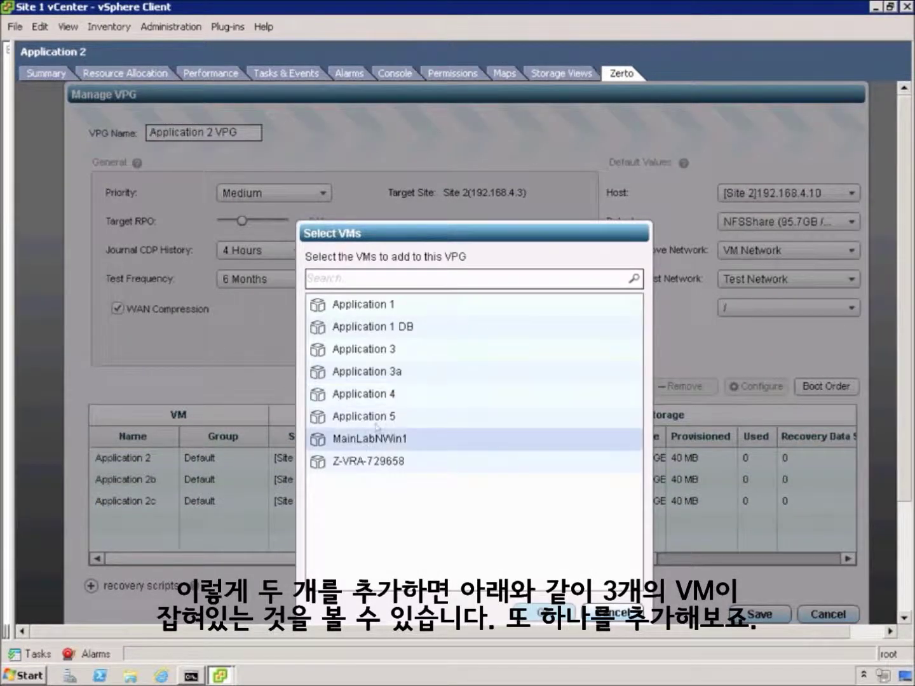
pyautogui.click(373, 447)
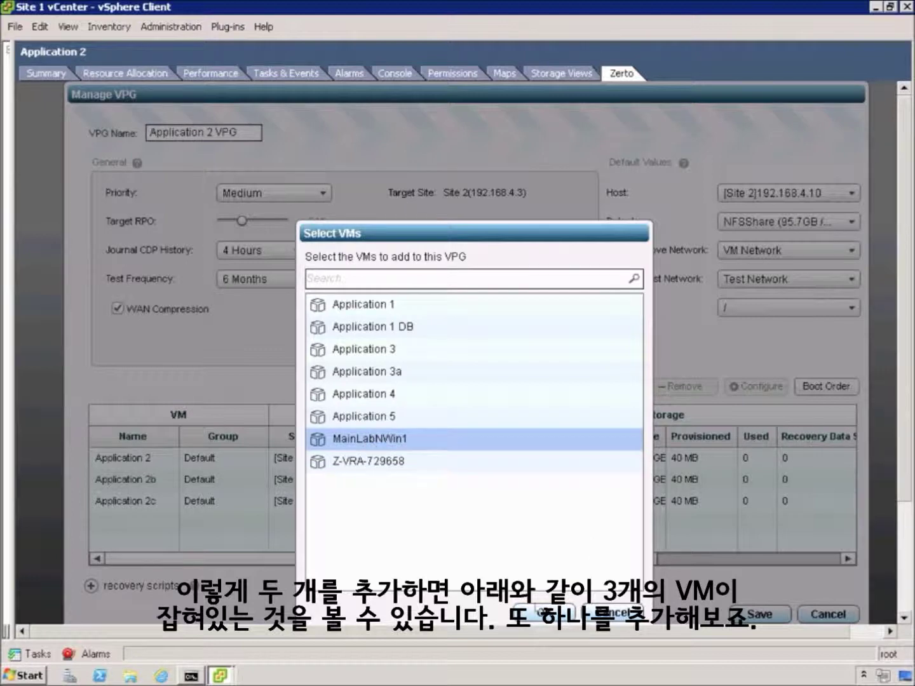
pyautogui.click(531, 615)
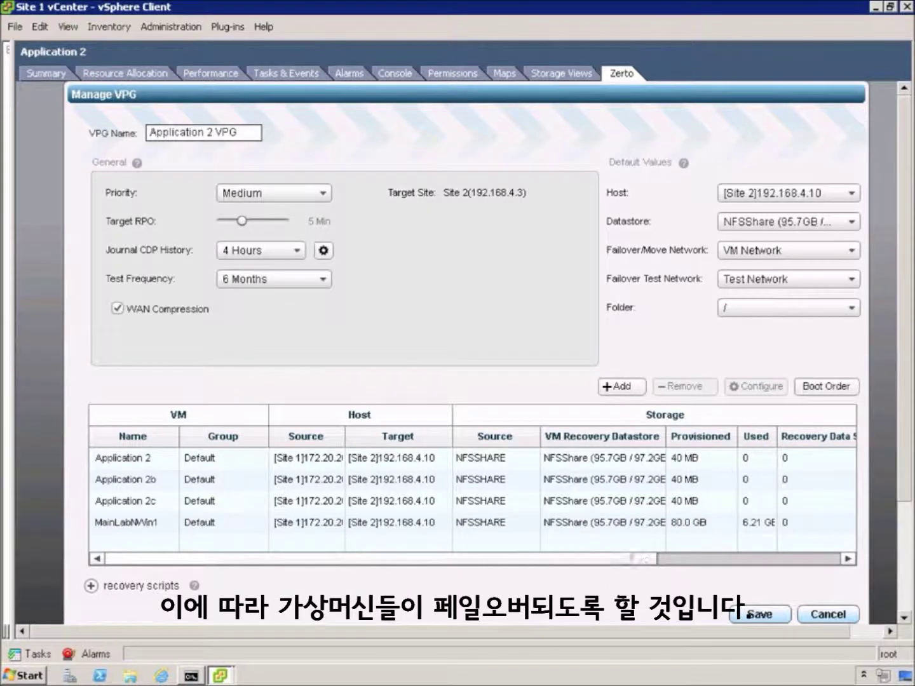
# Open the boot order settings of the protection group and add a boot group named Boot Later
pyautogui.click(117, 459)
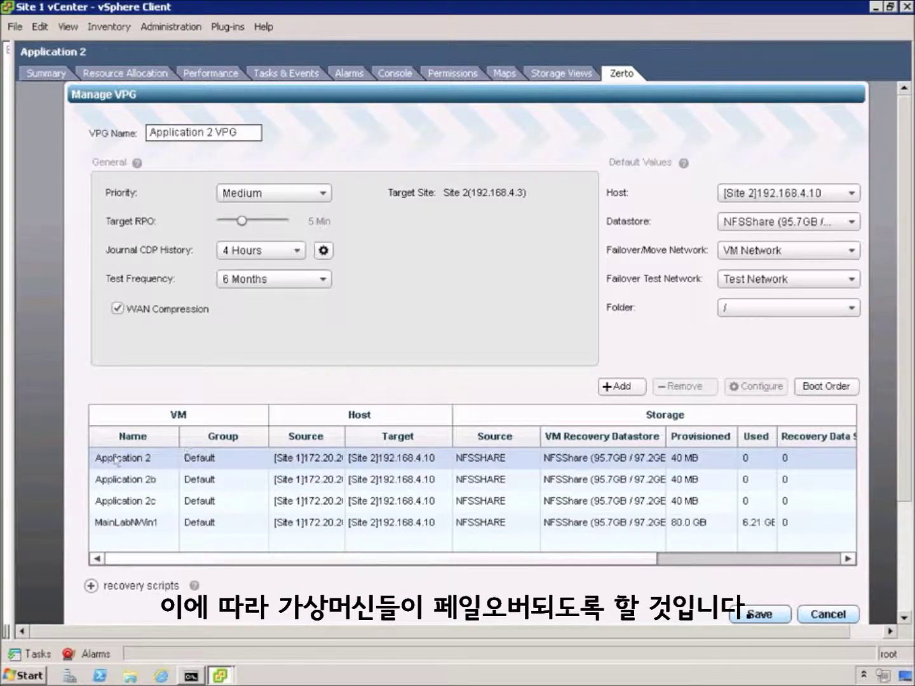
pyautogui.click(130, 499)
pyautogui.click(129, 523)
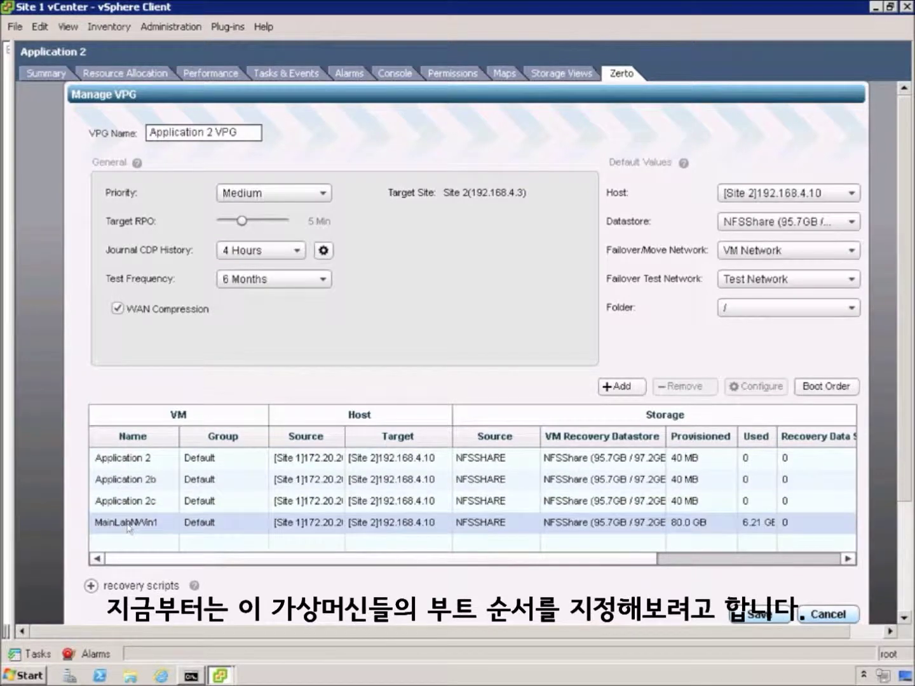
pyautogui.click(818, 388)
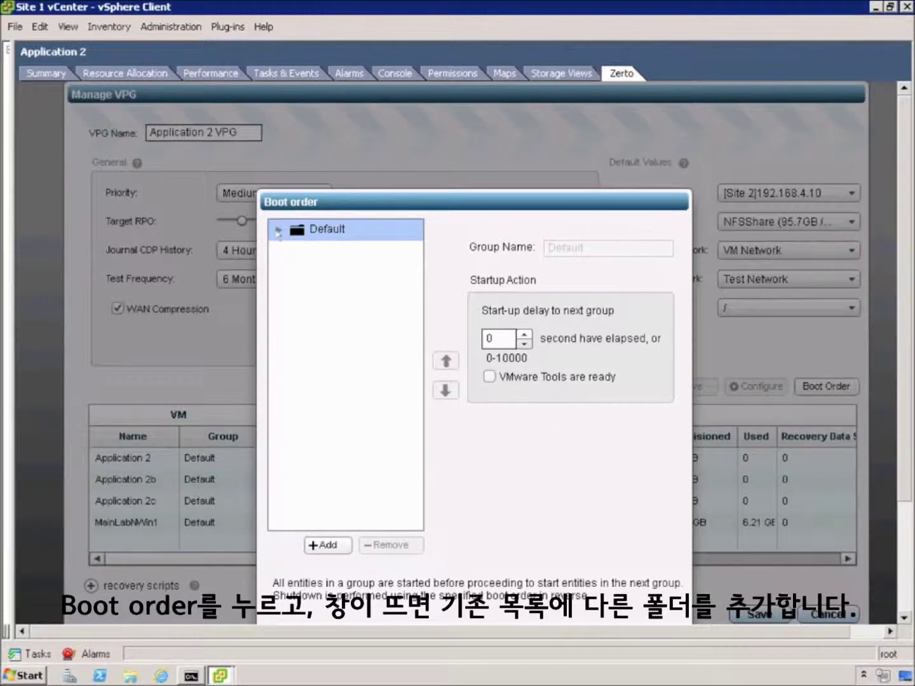
pyautogui.click(279, 230)
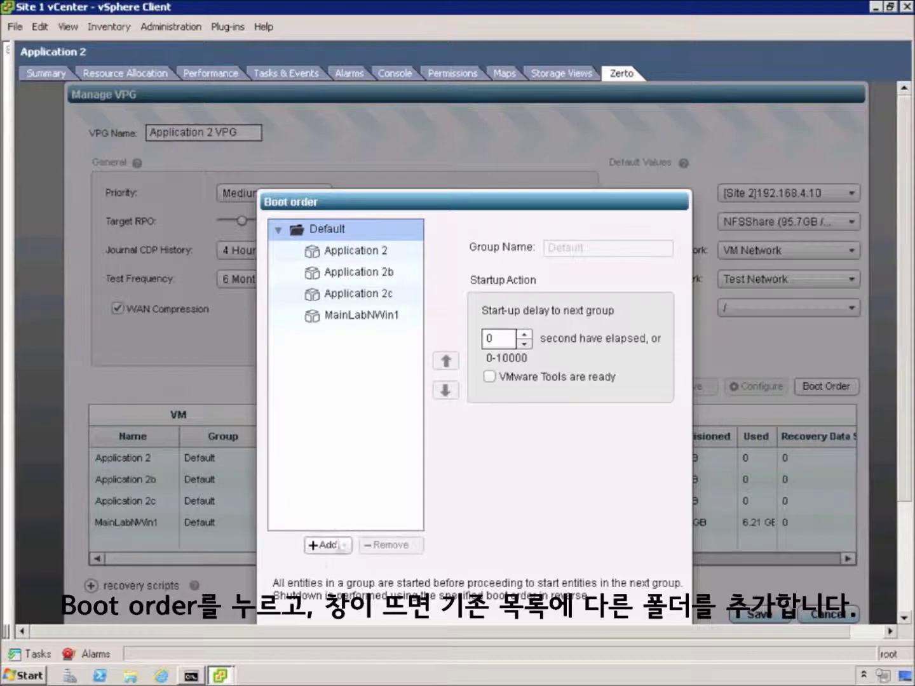
pyautogui.click(327, 546)
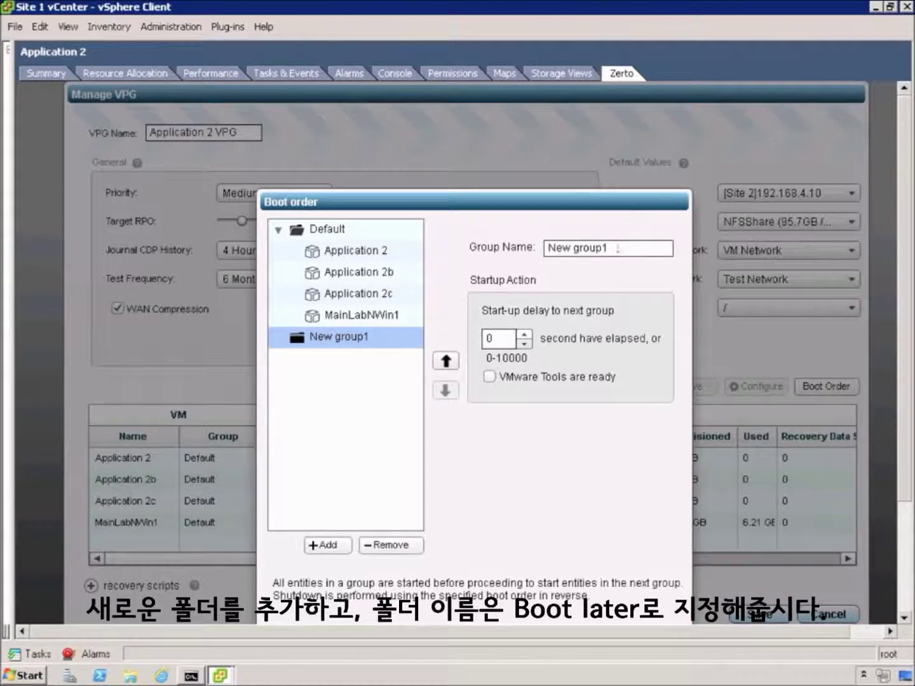
pyautogui.tripleClick(565, 253)
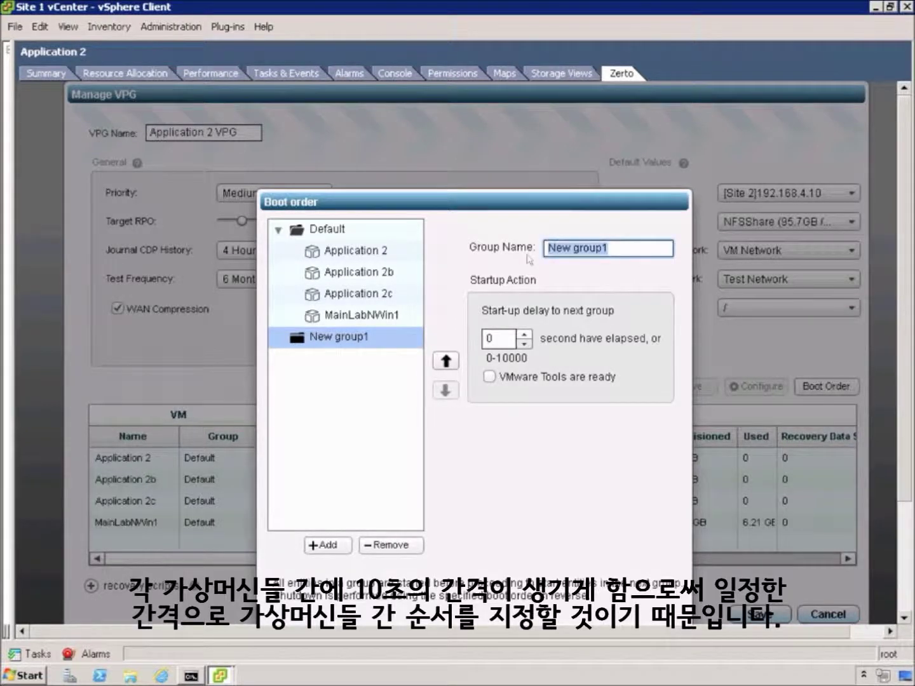
pyautogui.write('Boot Later')
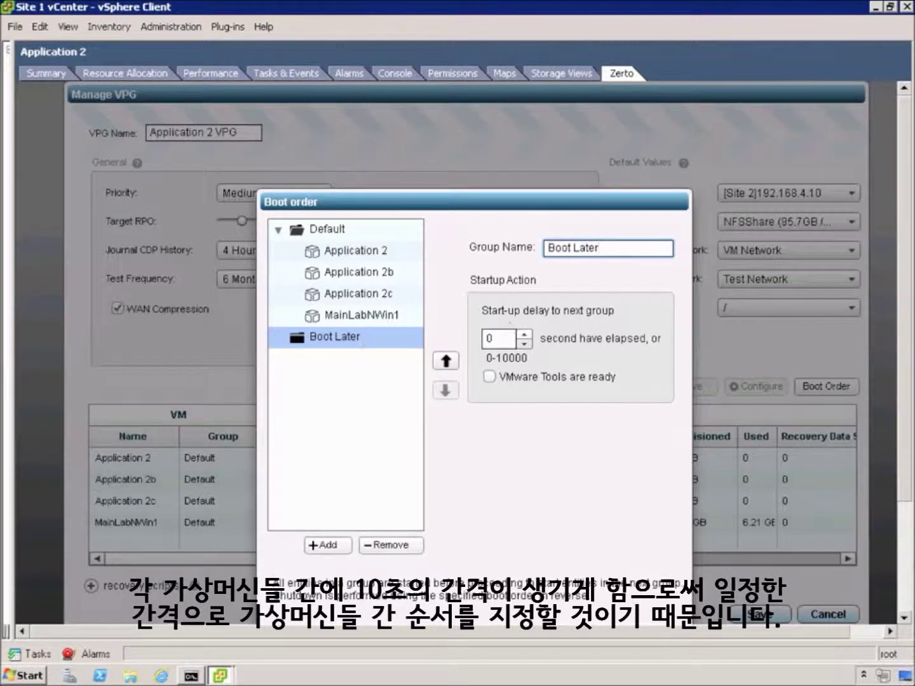
# Set the Boot Later group's start-up delay to the next group to 10 seconds
pyautogui.click(525, 334)
pyautogui.click(524, 334)
pyautogui.click(525, 335)
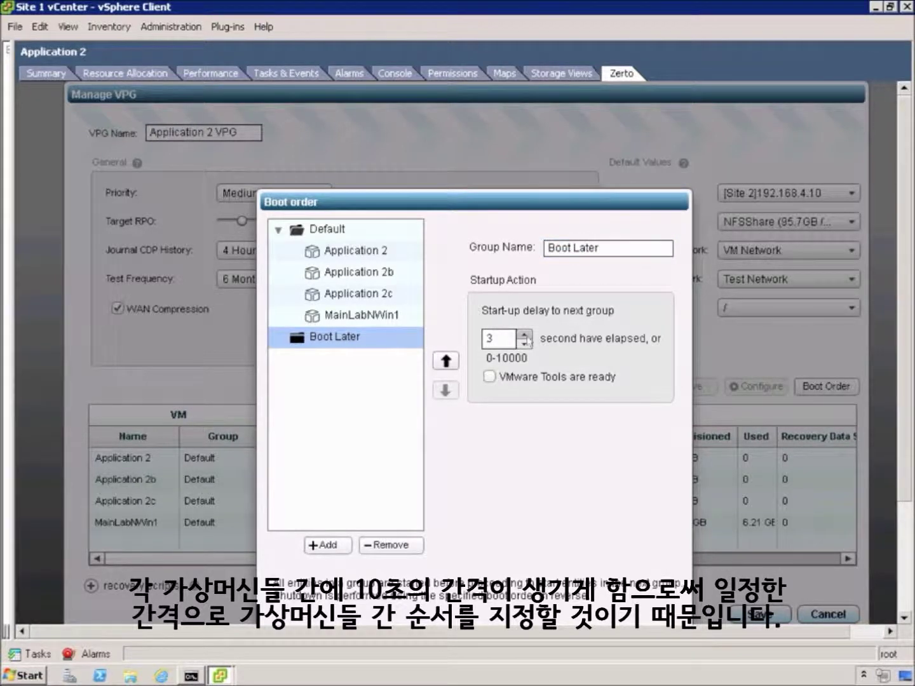
pyautogui.click(525, 335)
pyautogui.click(525, 335)
pyautogui.click(524, 335)
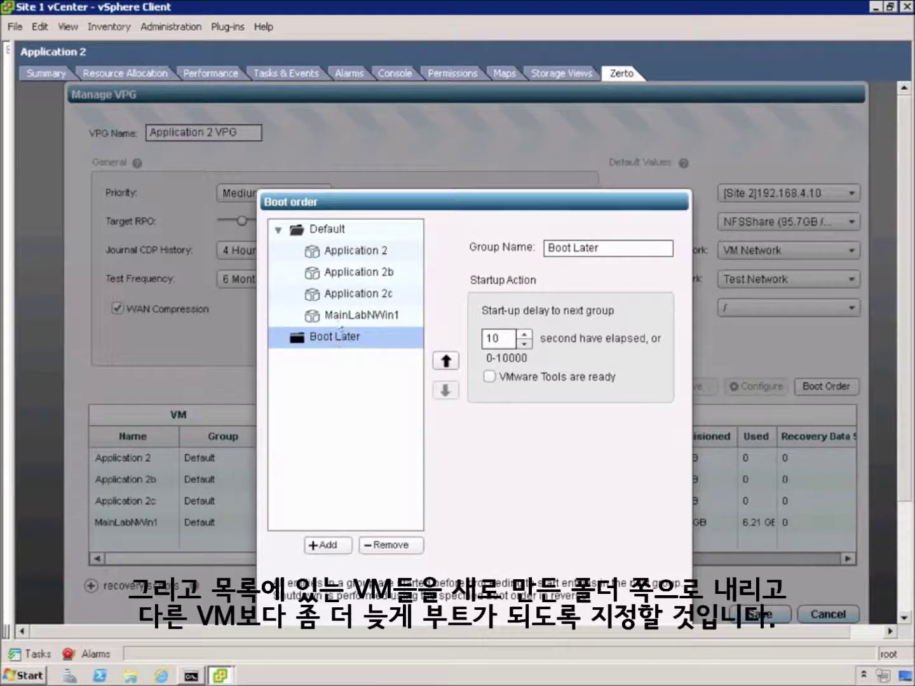
# Move Application 2c and Application 2b from the Default group into the Boot Later group and confirm the boot order
pyautogui.click(347, 296)
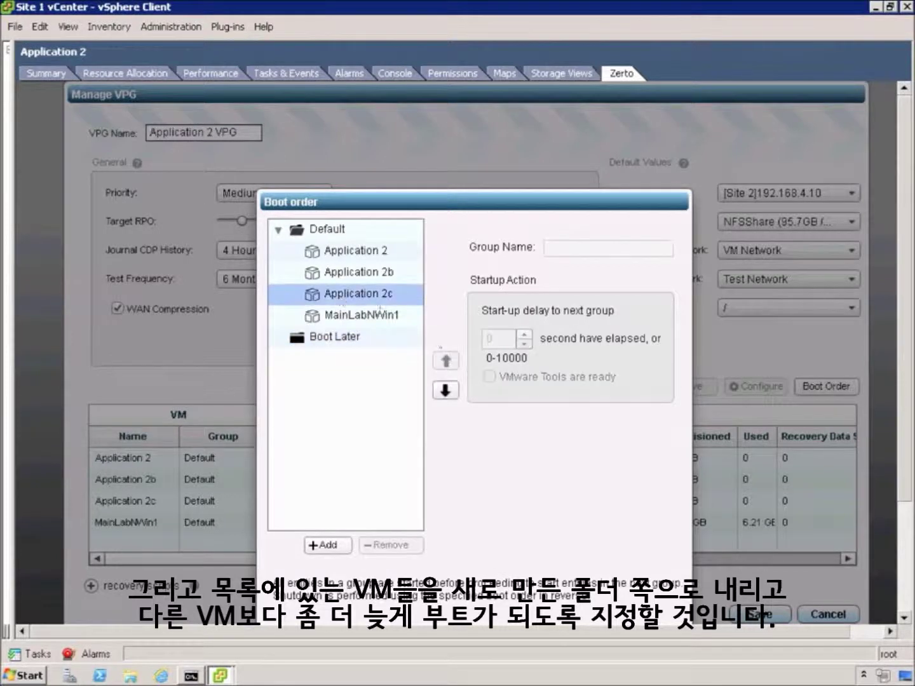
pyautogui.click(445, 391)
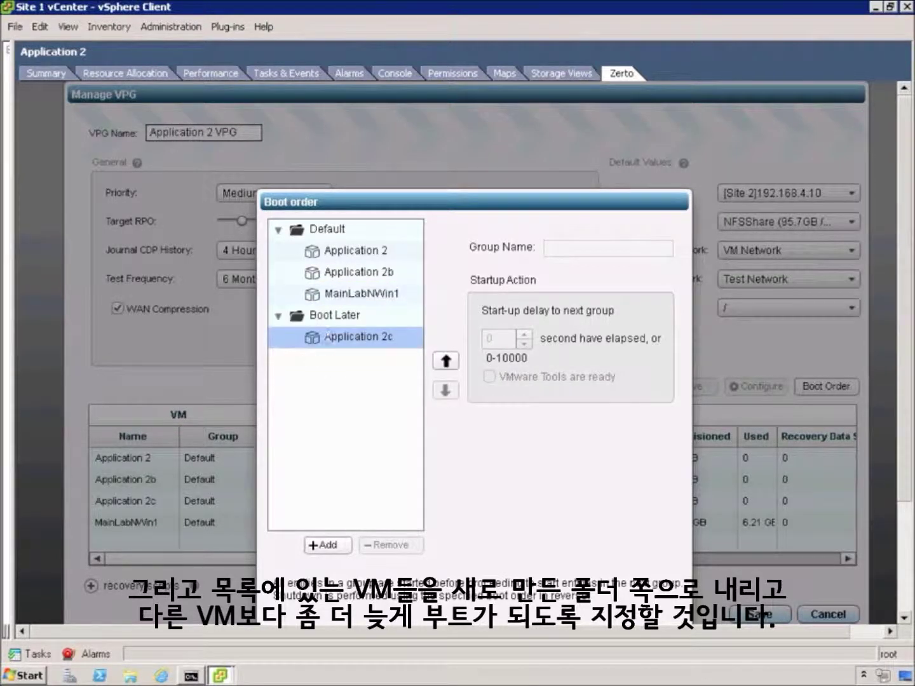
pyautogui.click(348, 274)
pyautogui.click(446, 391)
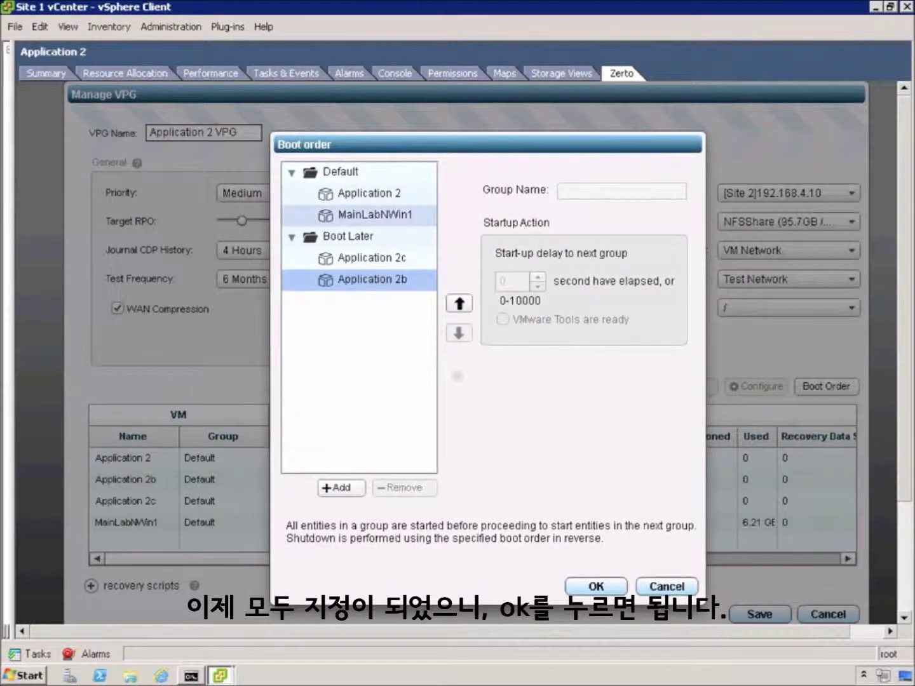
pyautogui.click(583, 588)
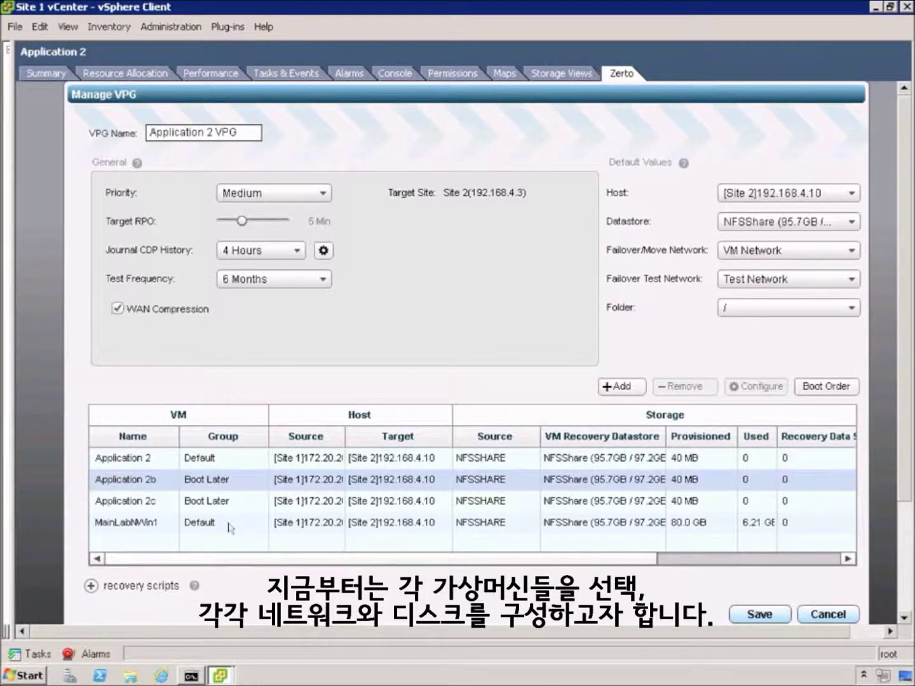
# Open MainLabNWin1's VM configuration, widen the volumes' Source column and open the settings of volume MainLabNWin1_1.vmdk
pyautogui.click(145, 528)
pyautogui.click(146, 528)
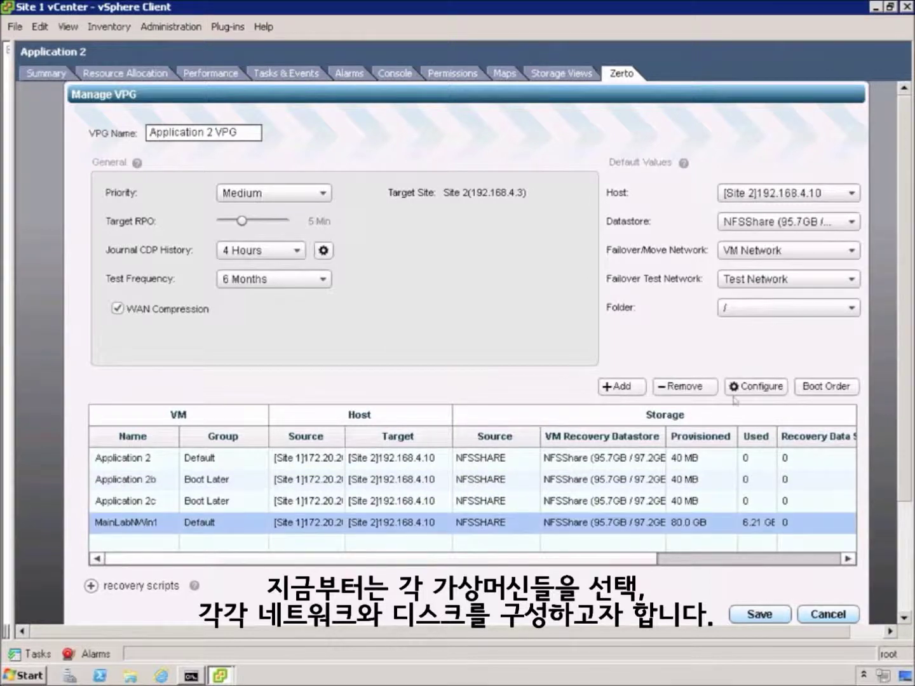
pyautogui.click(752, 389)
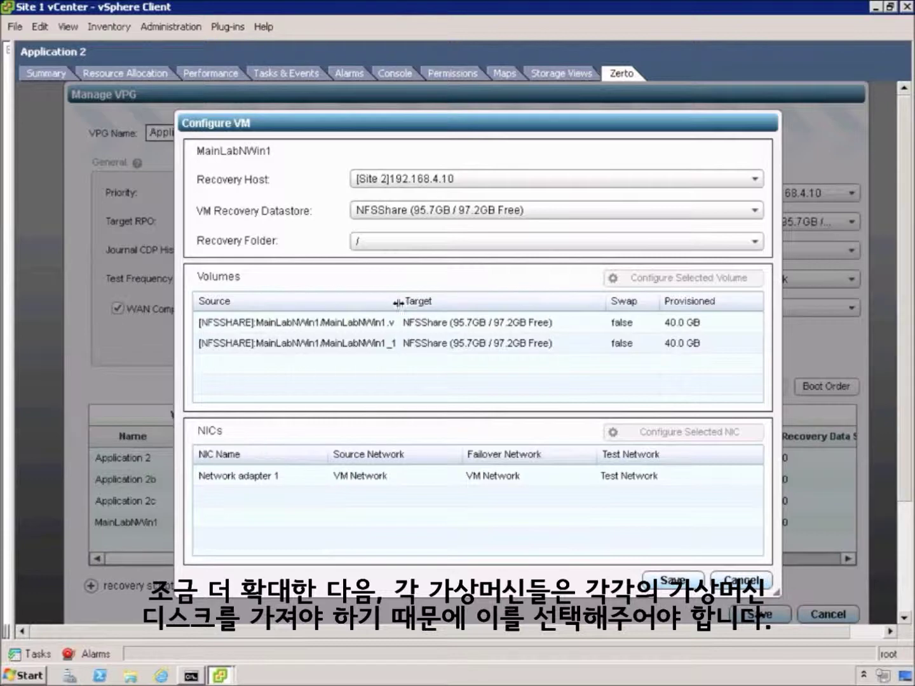
pyautogui.moveTo(397, 303); pyautogui.dragTo(435, 303)
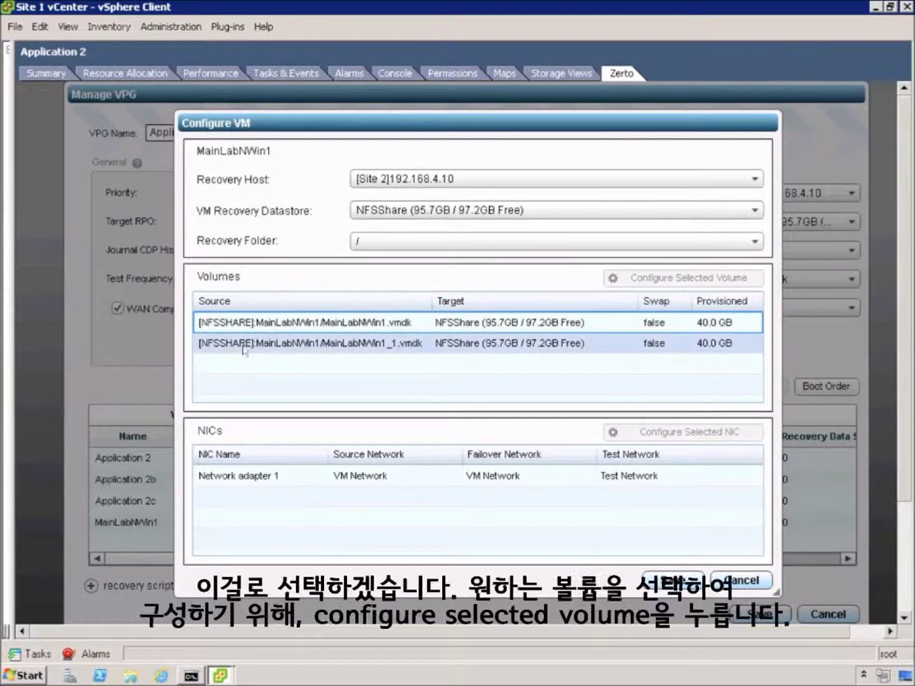
pyautogui.click(244, 346)
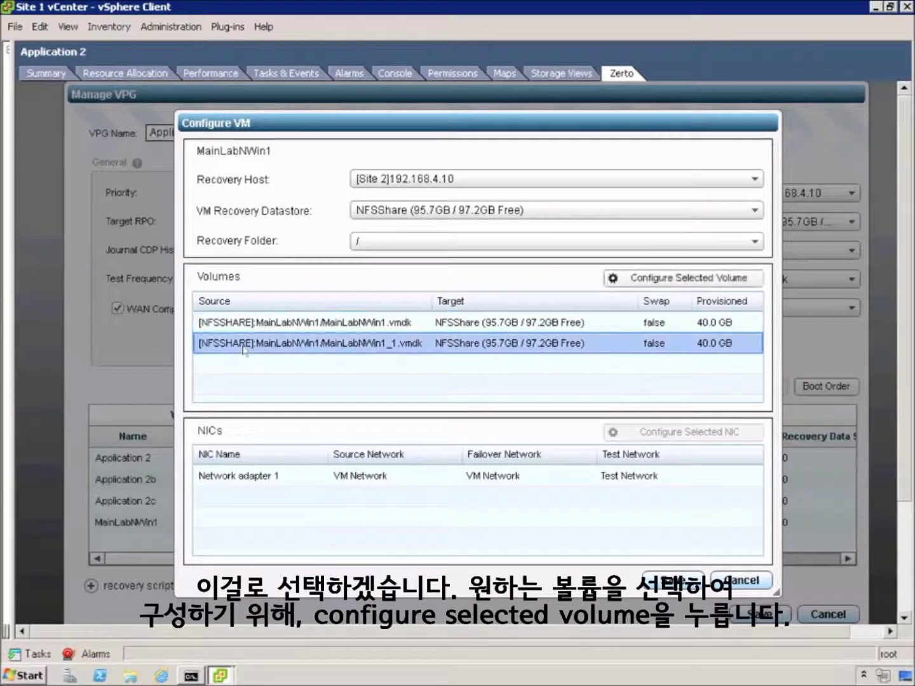
pyautogui.click(649, 280)
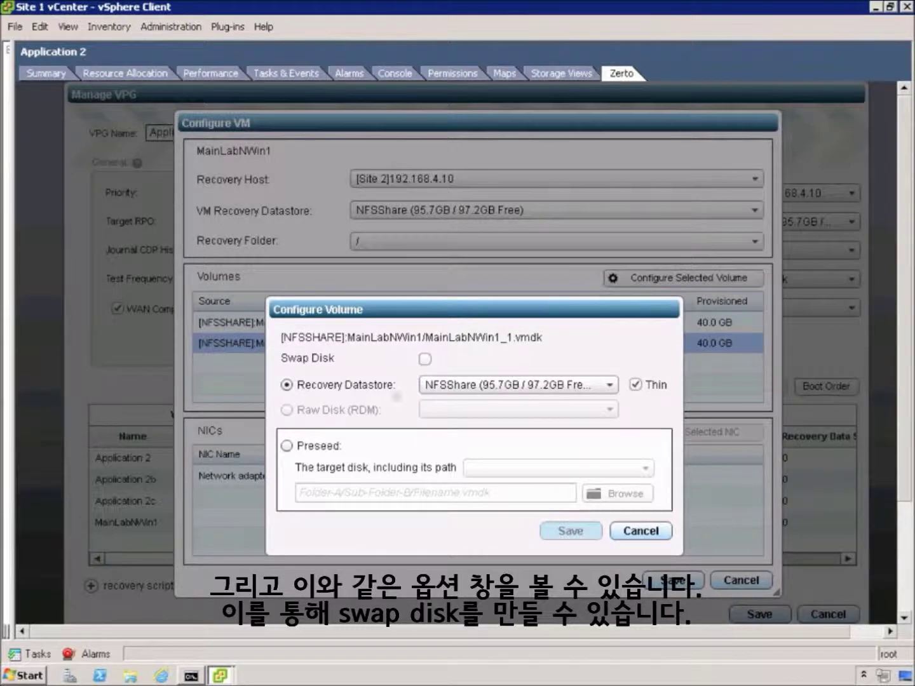
# Mark the MainLabNWin1_1.vmdk volume as a swap disk and review the available recovery datastores
pyautogui.click(611, 386)
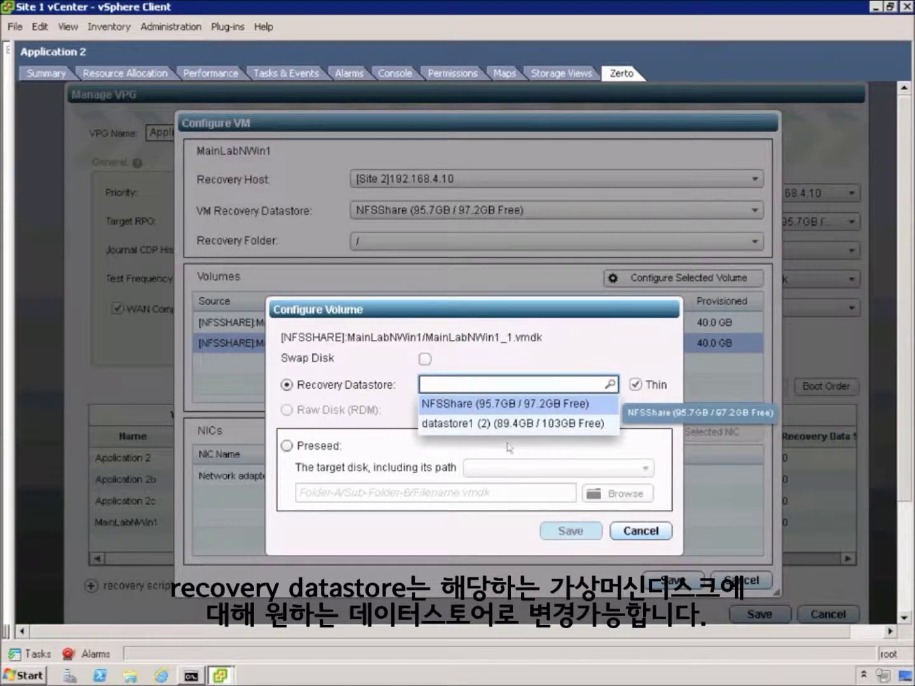
pyautogui.click(498, 359)
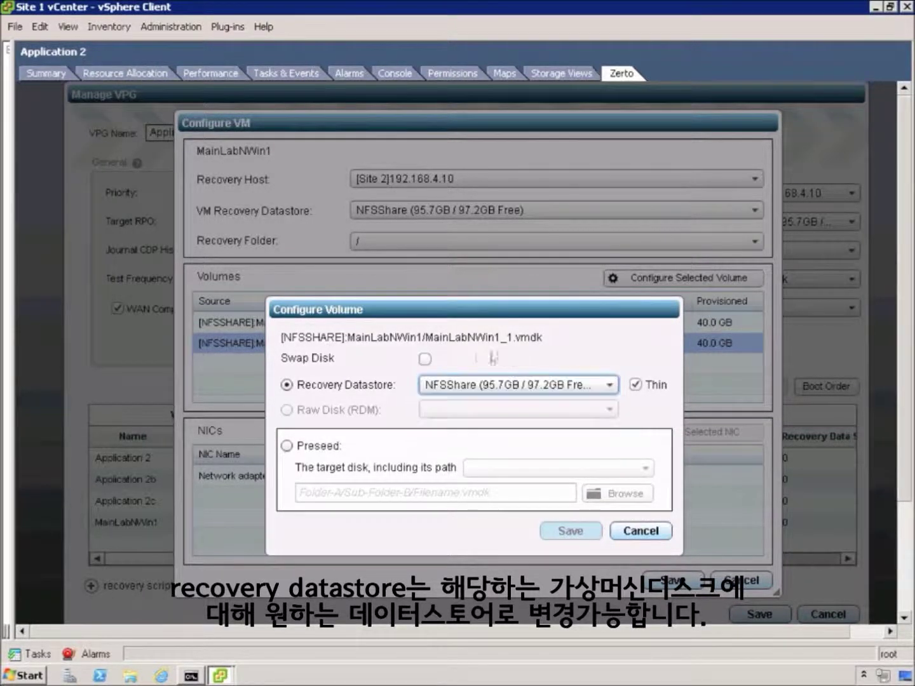
pyautogui.click(425, 359)
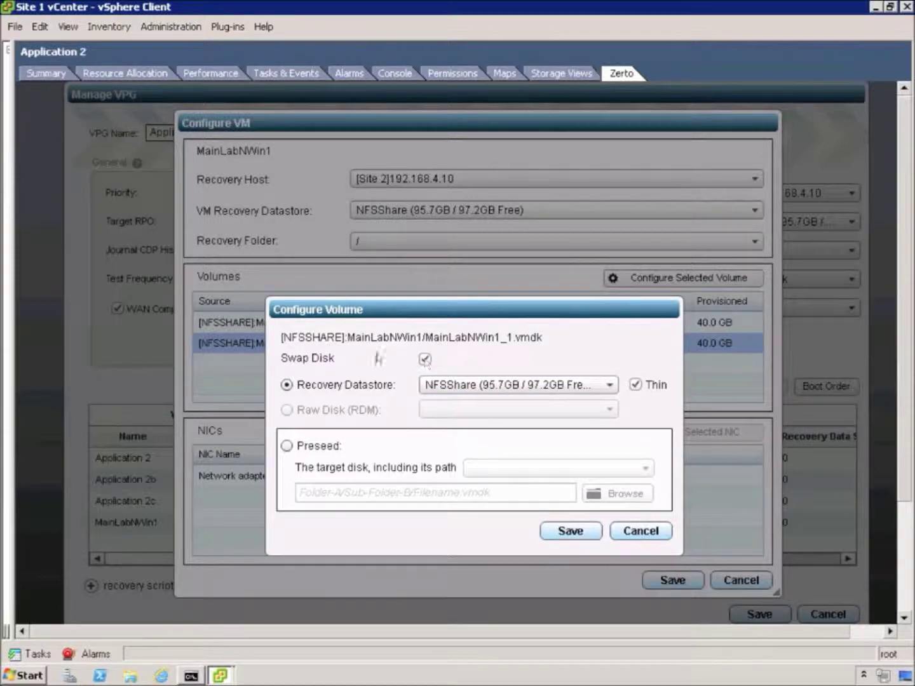
pyautogui.click(614, 389)
pyautogui.click(592, 363)
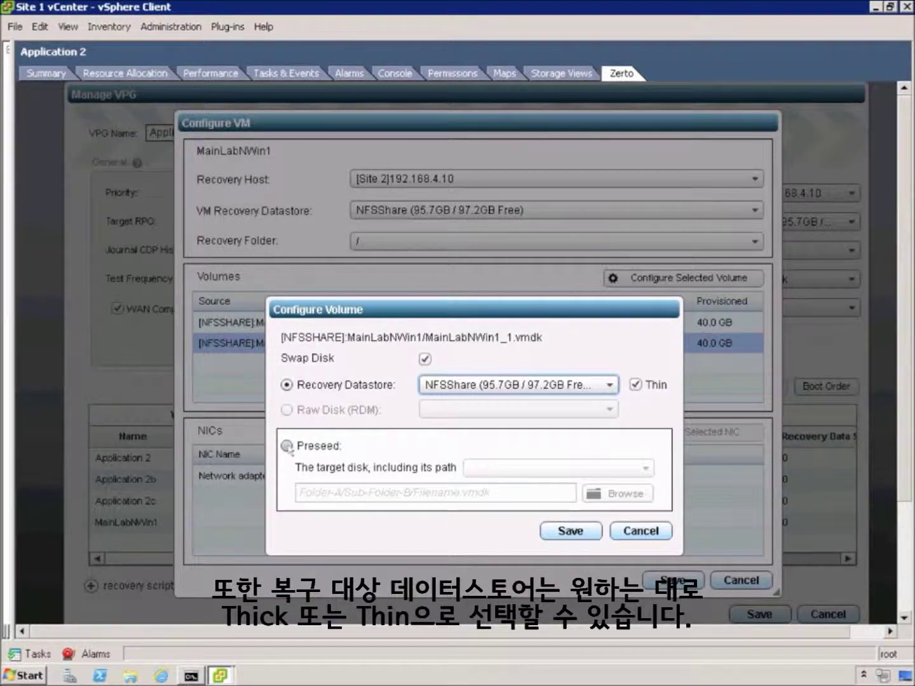
# Try preseeding the volume from datastore1 (2), browse its VMDK files, and discard the volume settings
pyautogui.click(287, 446)
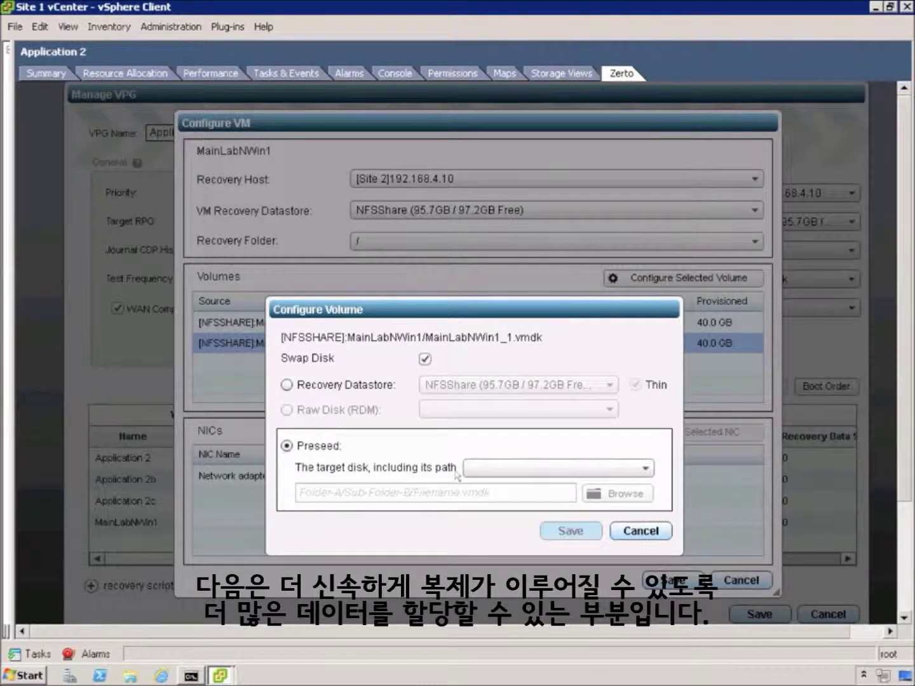
pyautogui.click(646, 470)
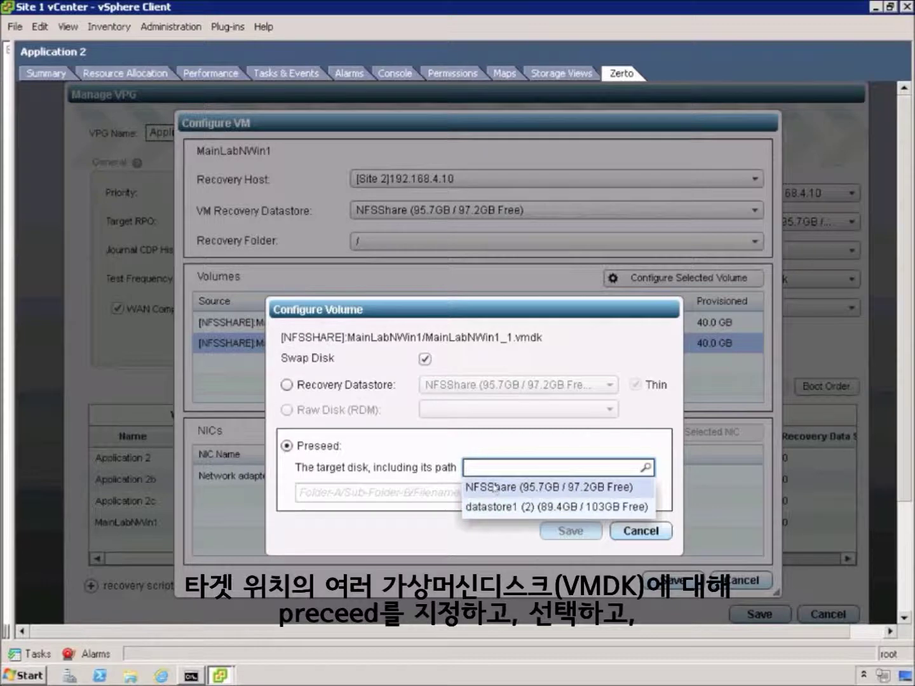
pyautogui.click(488, 507)
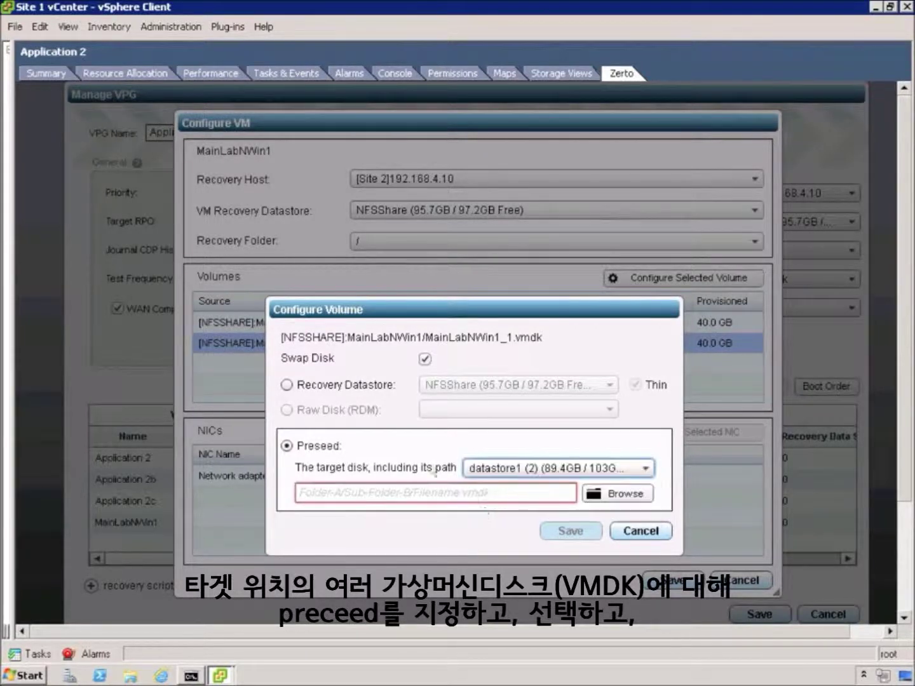
pyautogui.click(621, 500)
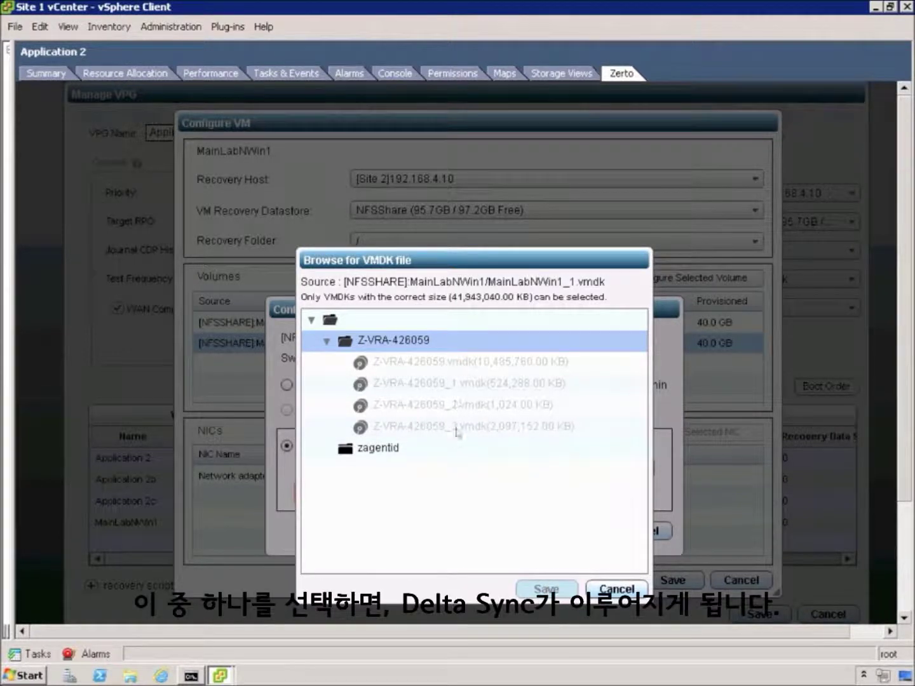
pyautogui.click(615, 590)
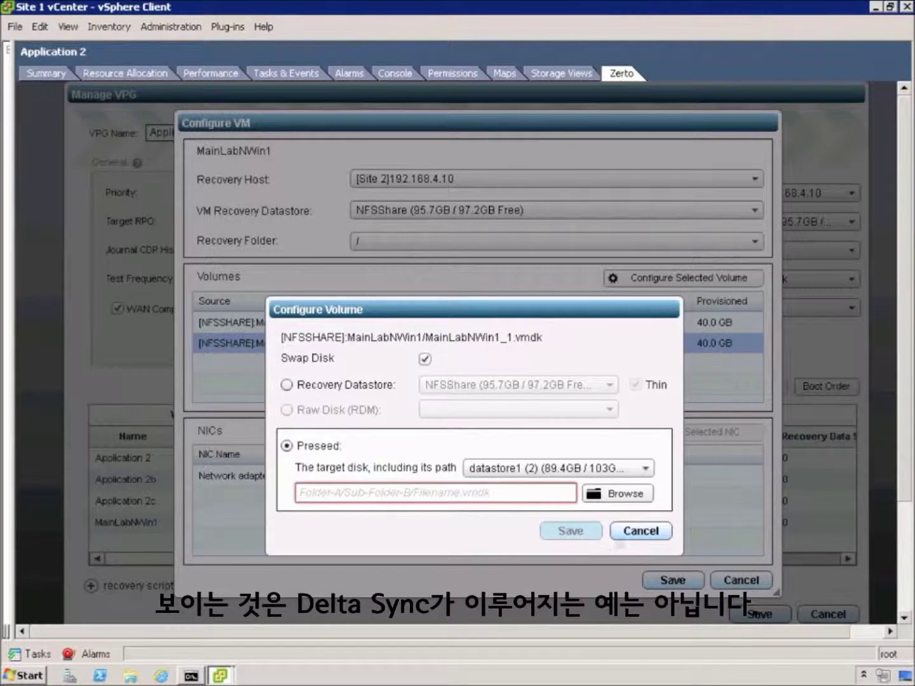
pyautogui.click(636, 533)
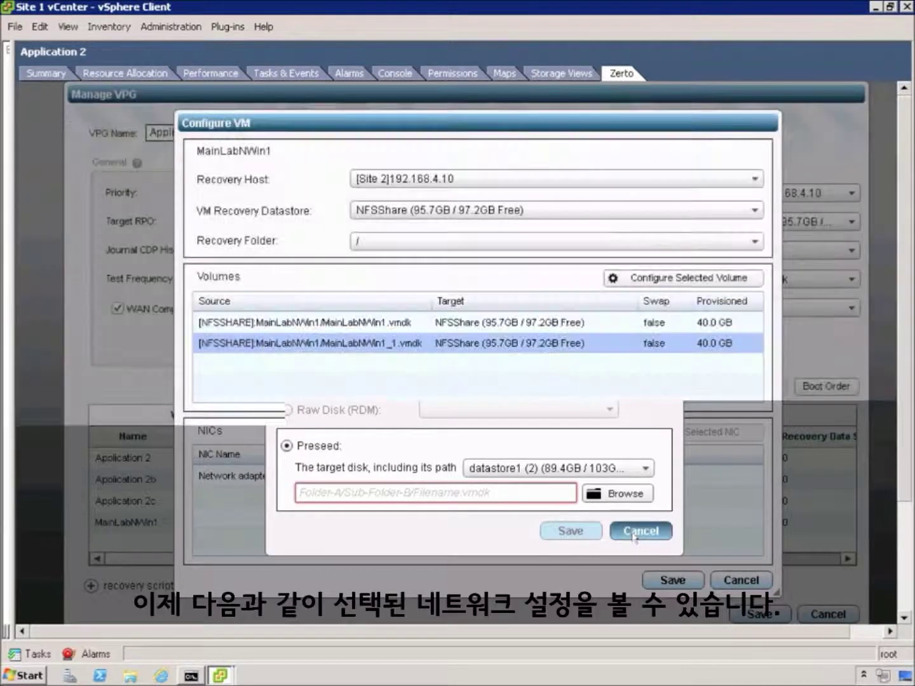
# Open Network adapter 1's settings, try a Static failover VNIC IP configuration, and turn the IP change off again
pyautogui.click(266, 478)
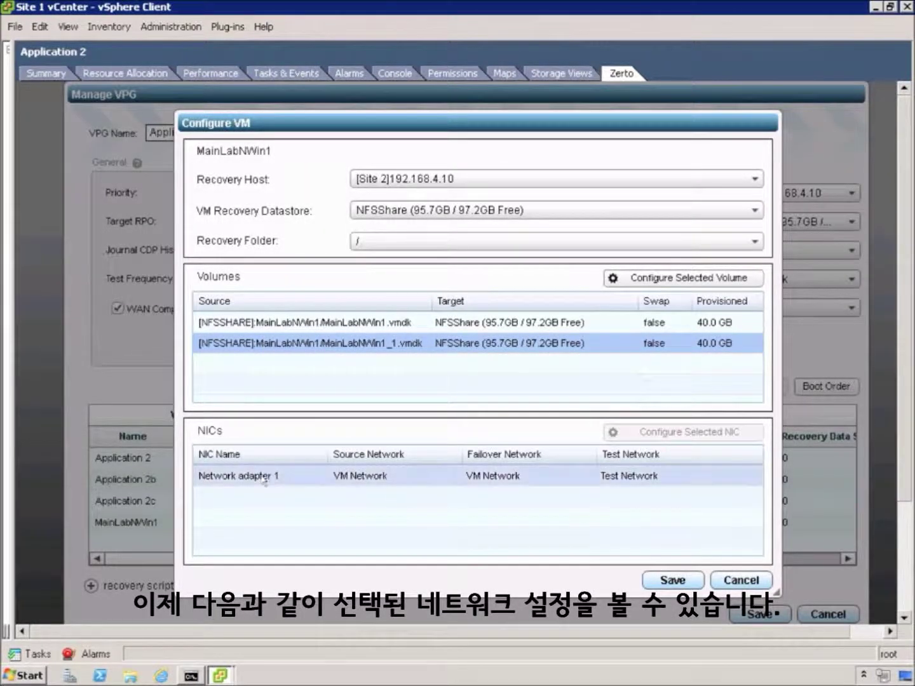
pyautogui.click(650, 433)
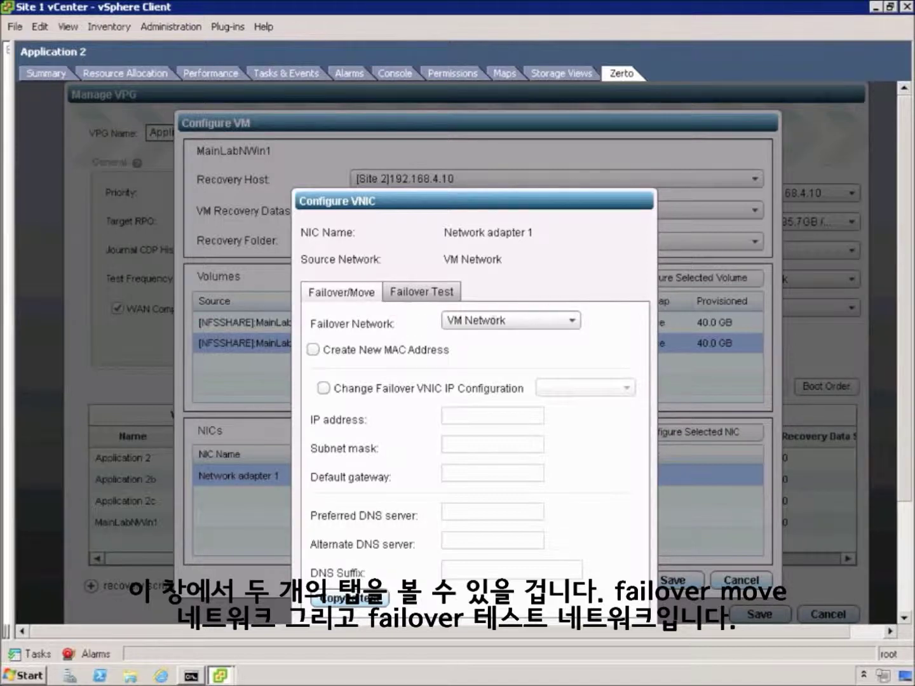
pyautogui.click(573, 322)
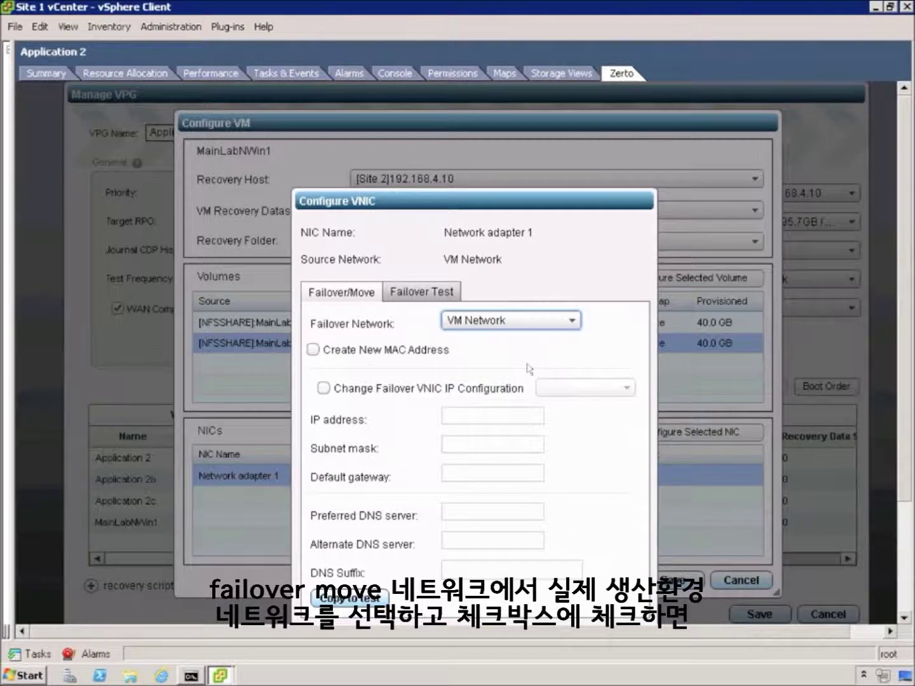
pyautogui.click(324, 388)
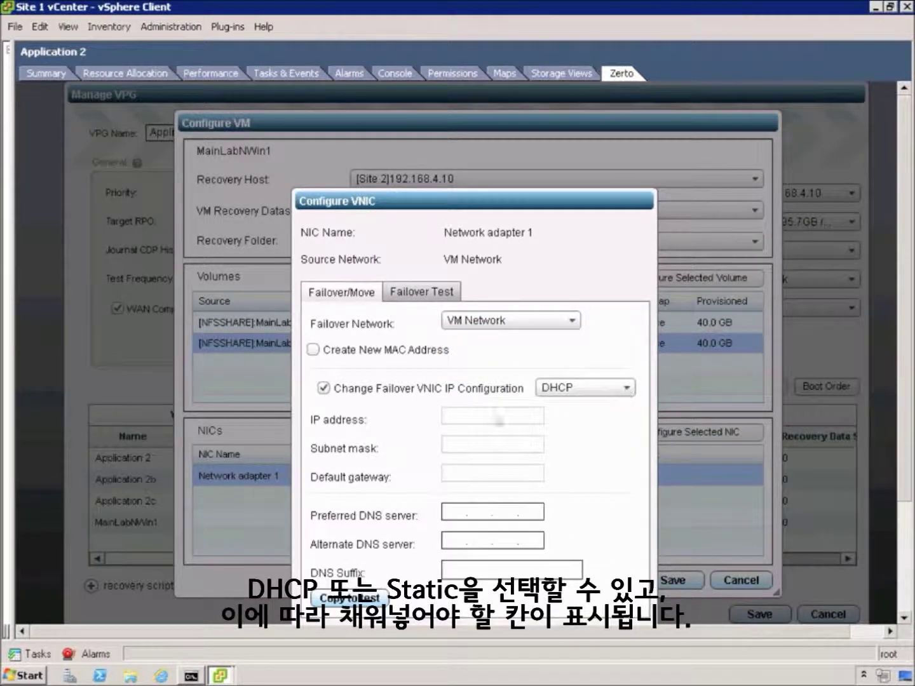
pyautogui.click(627, 389)
pyautogui.click(552, 427)
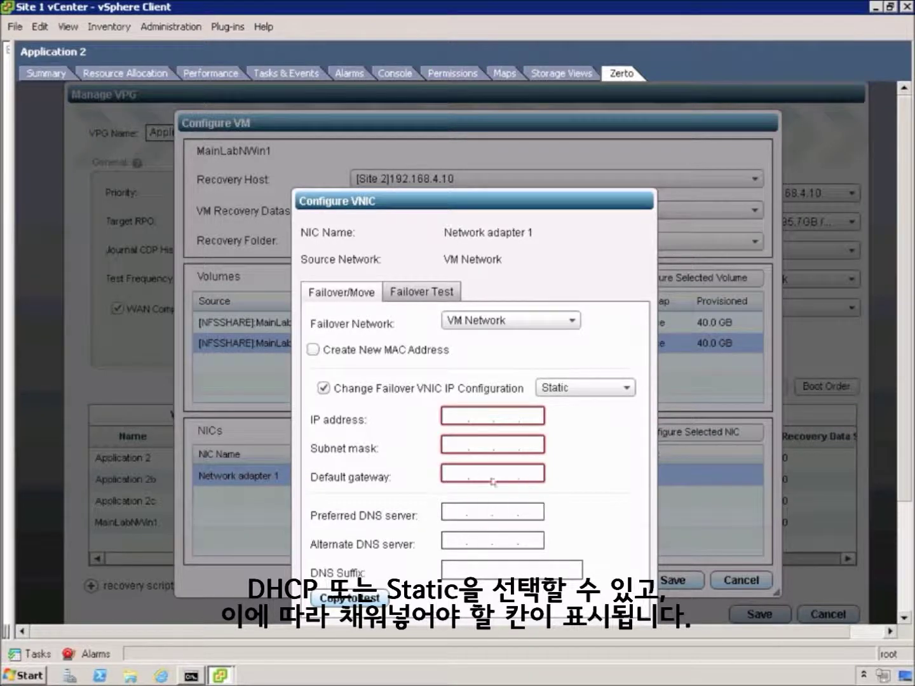
pyautogui.click(323, 388)
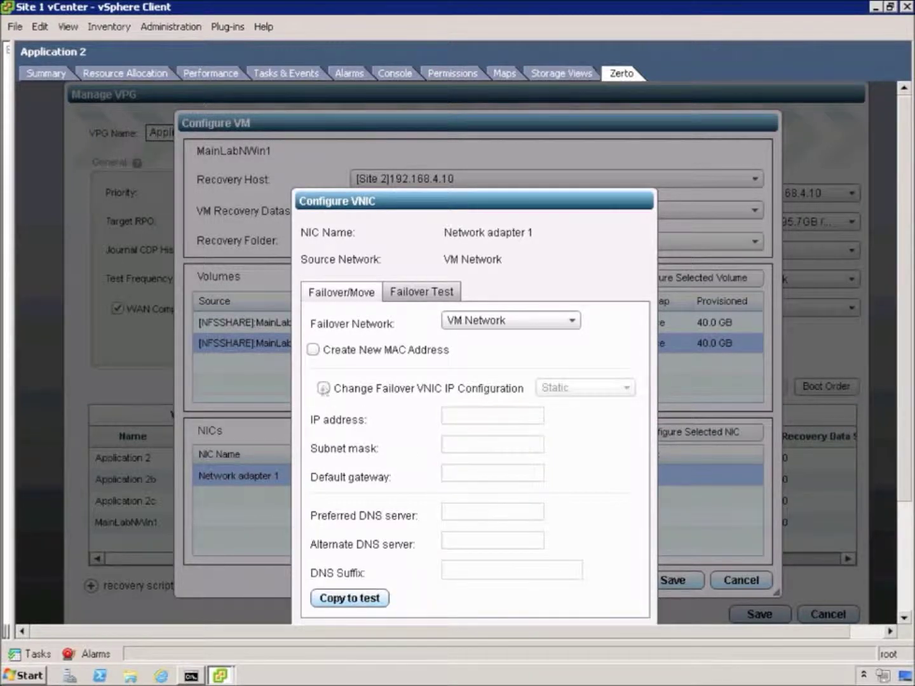
# Try a Static test VNIC IP configuration in the failover test settings, and cancel the adapter and VM configuration
pyautogui.click(410, 294)
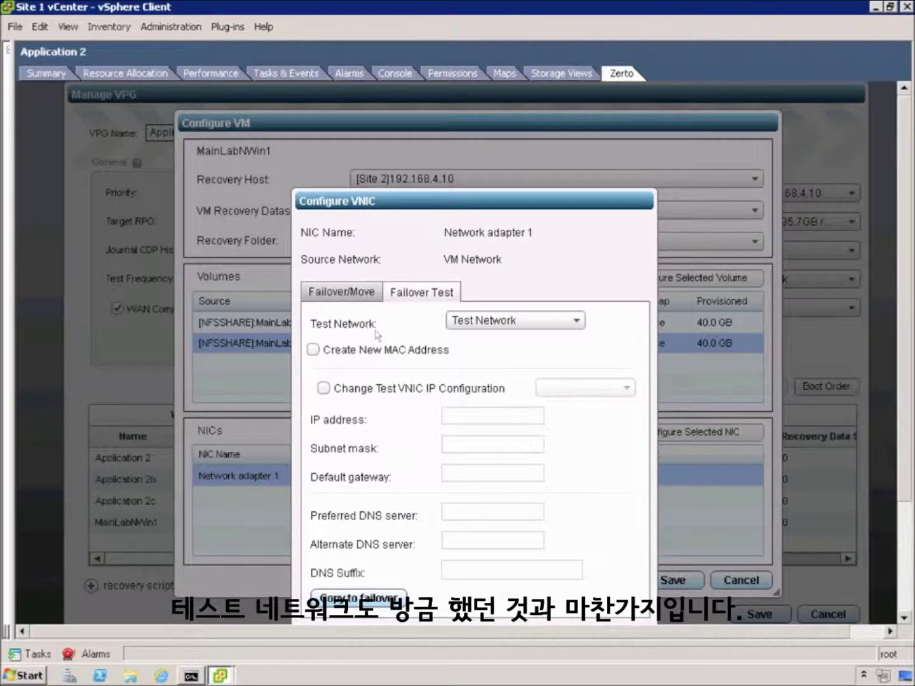
pyautogui.click(580, 323)
pyautogui.click(433, 381)
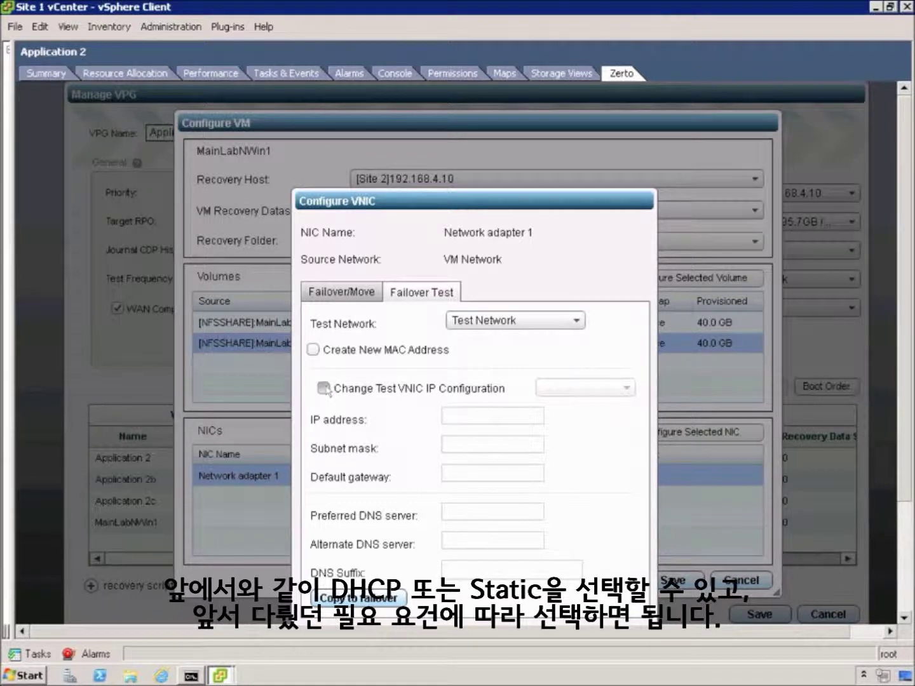
pyautogui.click(324, 389)
pyautogui.click(628, 388)
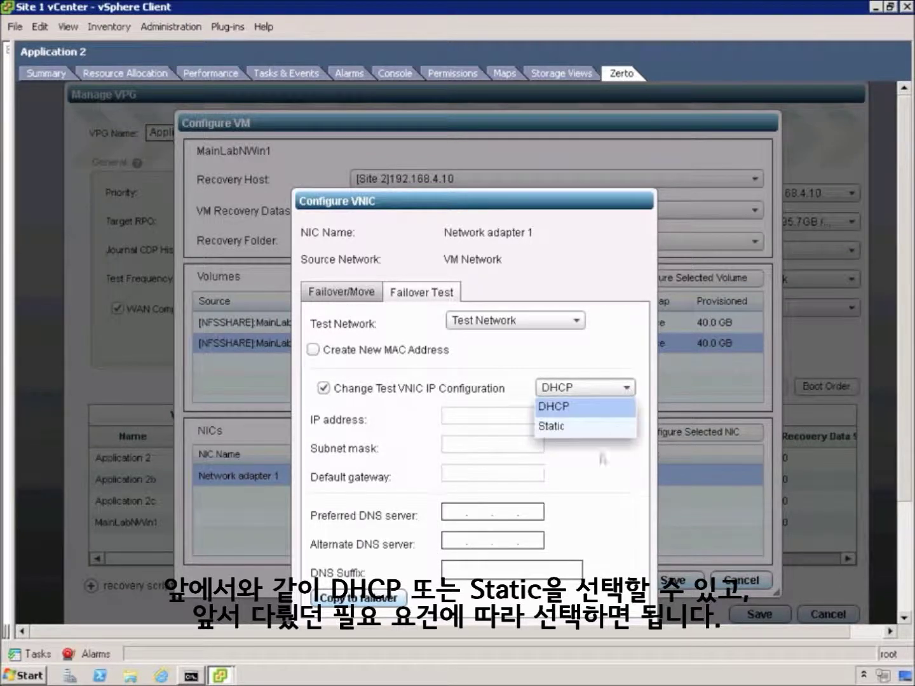
pyautogui.click(593, 432)
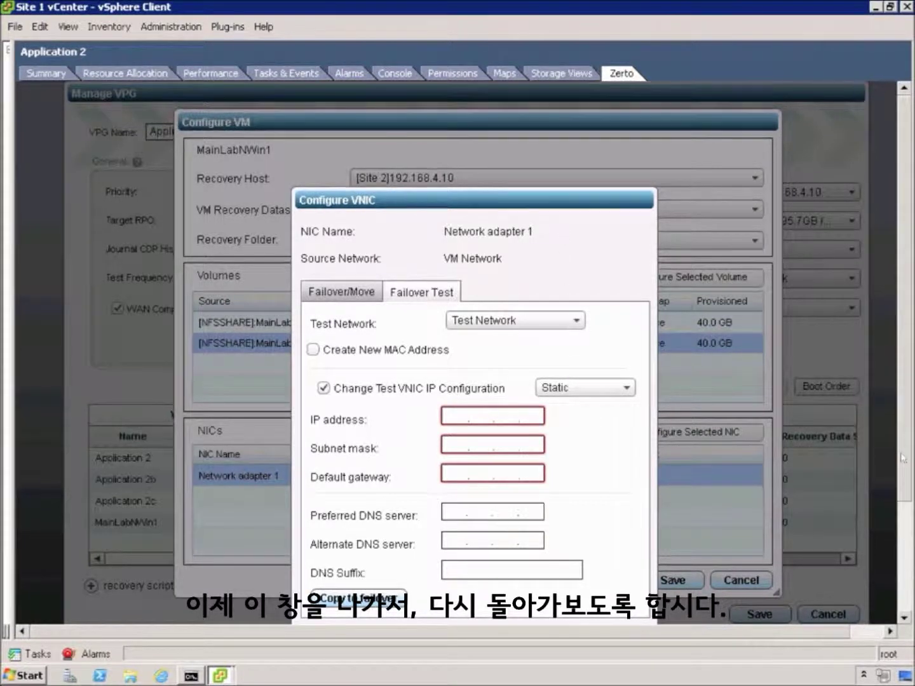
pyautogui.scroll(-1, 903, 459)
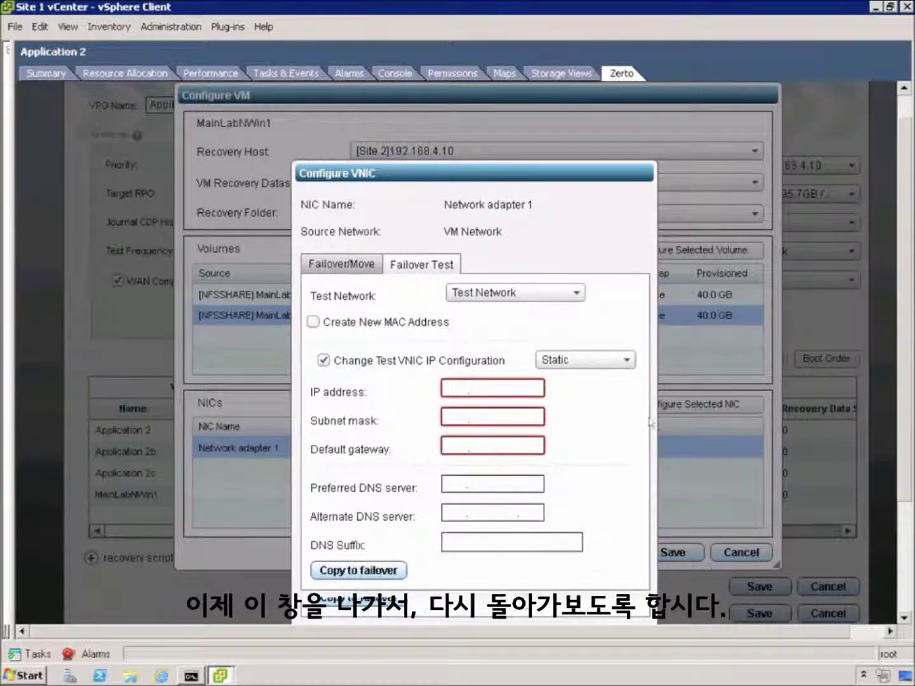
pyautogui.click(603, 622)
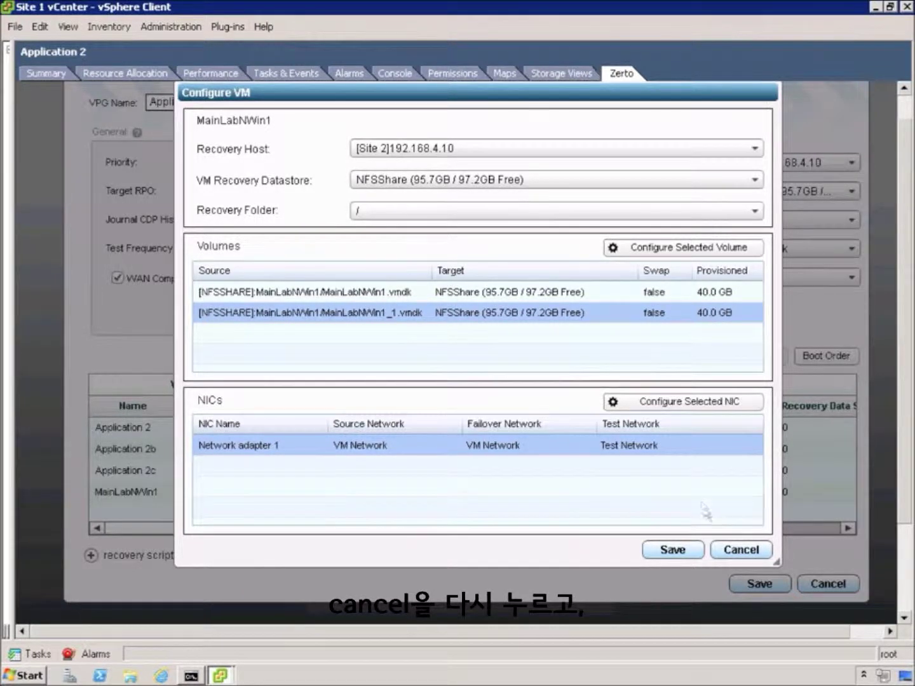
pyautogui.click(730, 549)
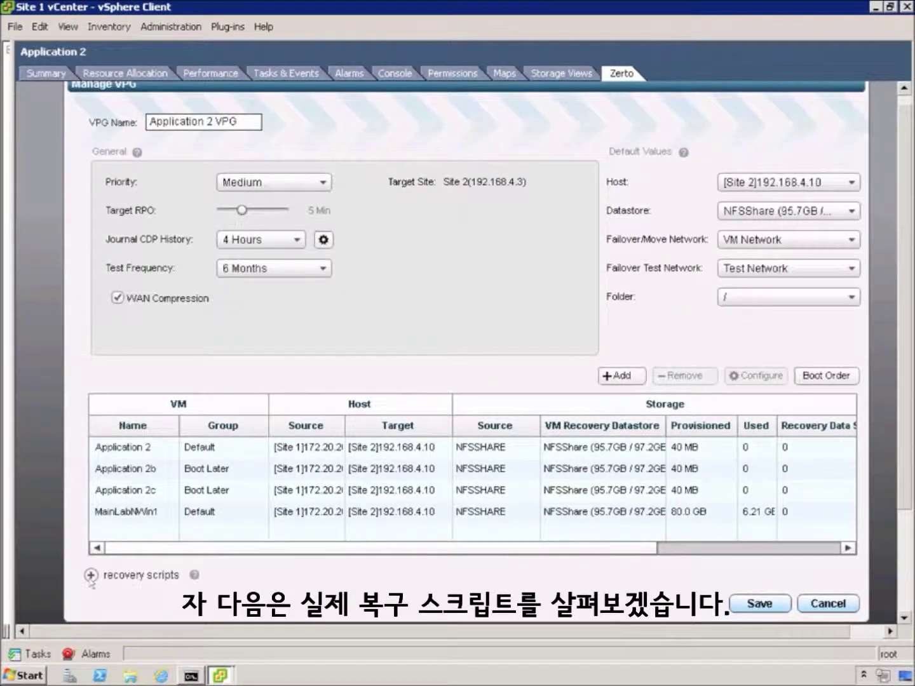
# Examine the protection group's pre-recovery and post-recovery script fields and collapse the recovery scripts section
pyautogui.click(91, 576)
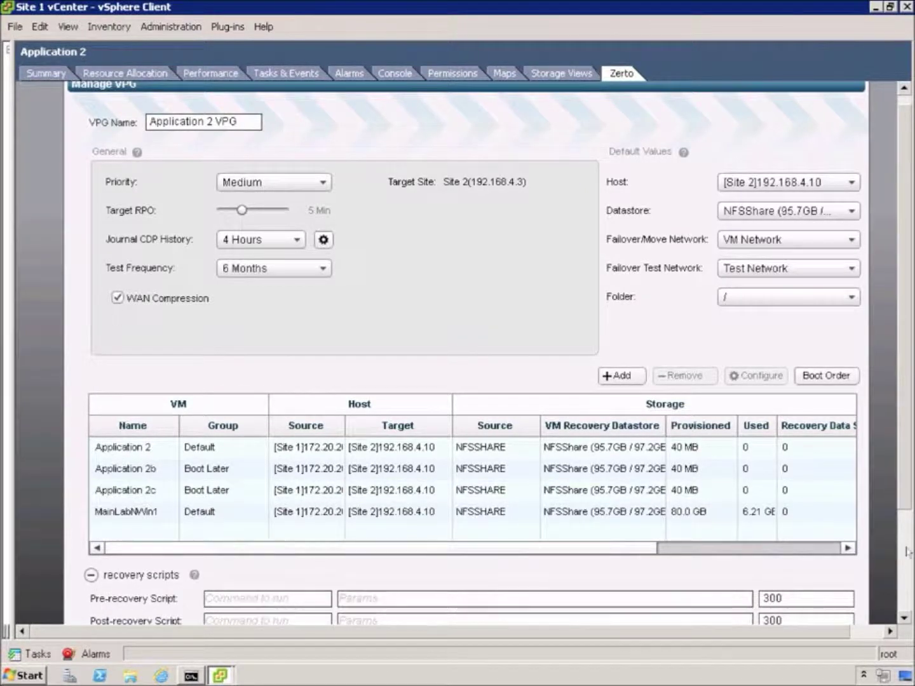
pyautogui.scroll(-3, 909, 551)
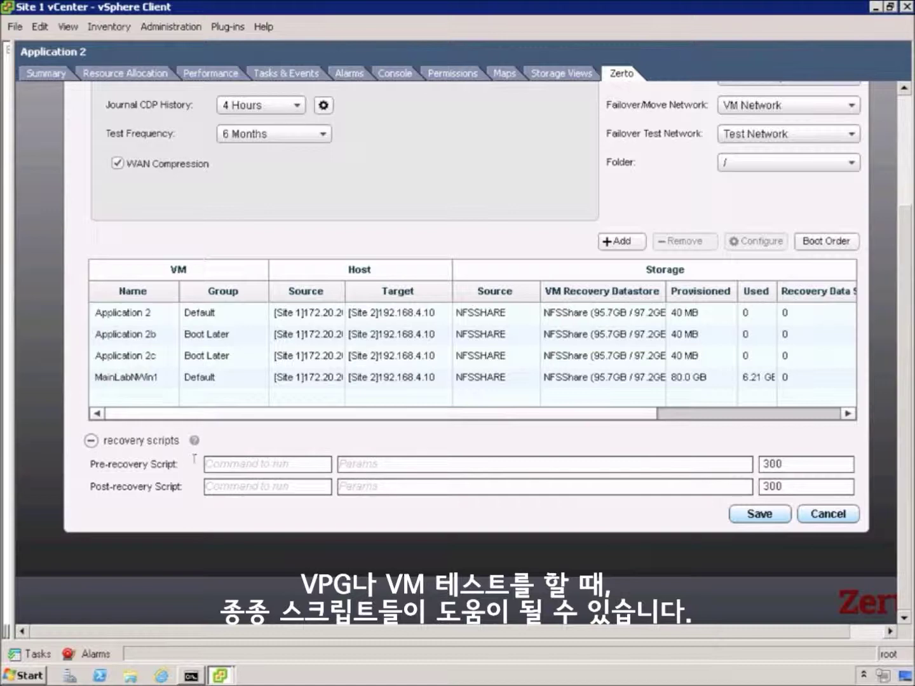
pyautogui.click(91, 441)
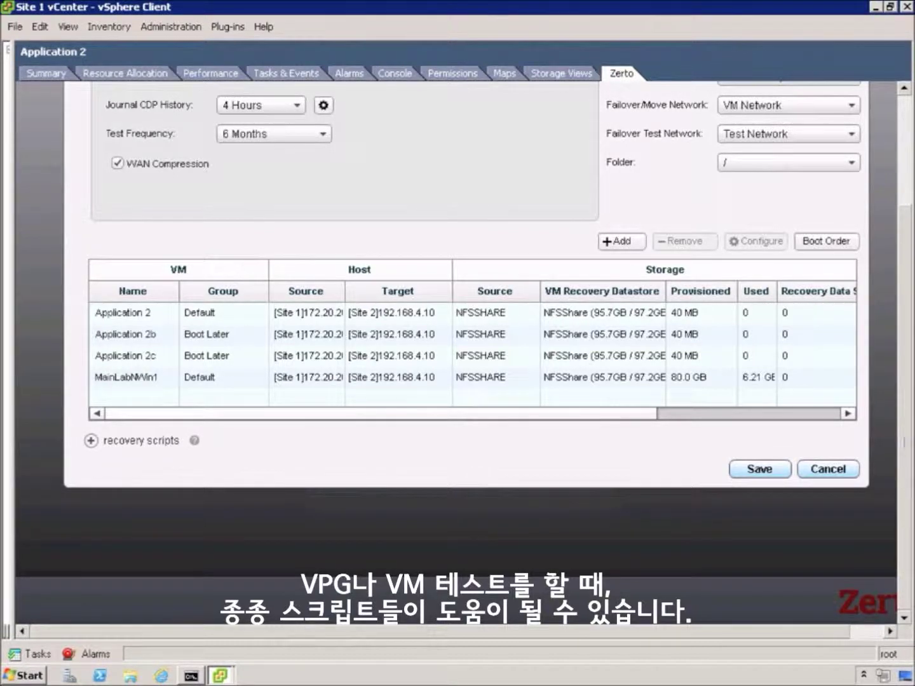
pyautogui.scroll(3, 905, 419)
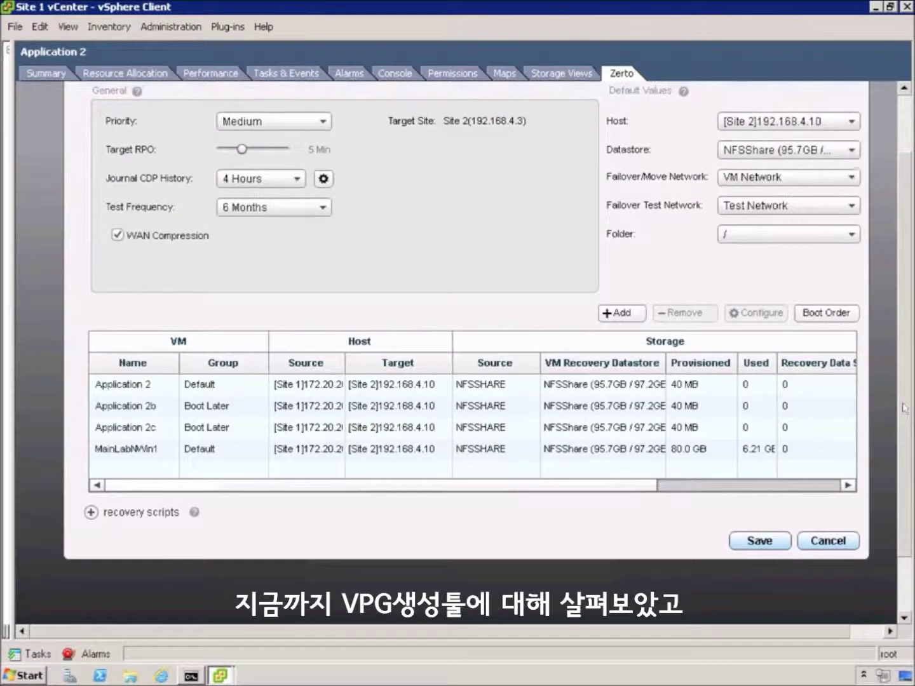
pyautogui.scroll(2, 905, 409)
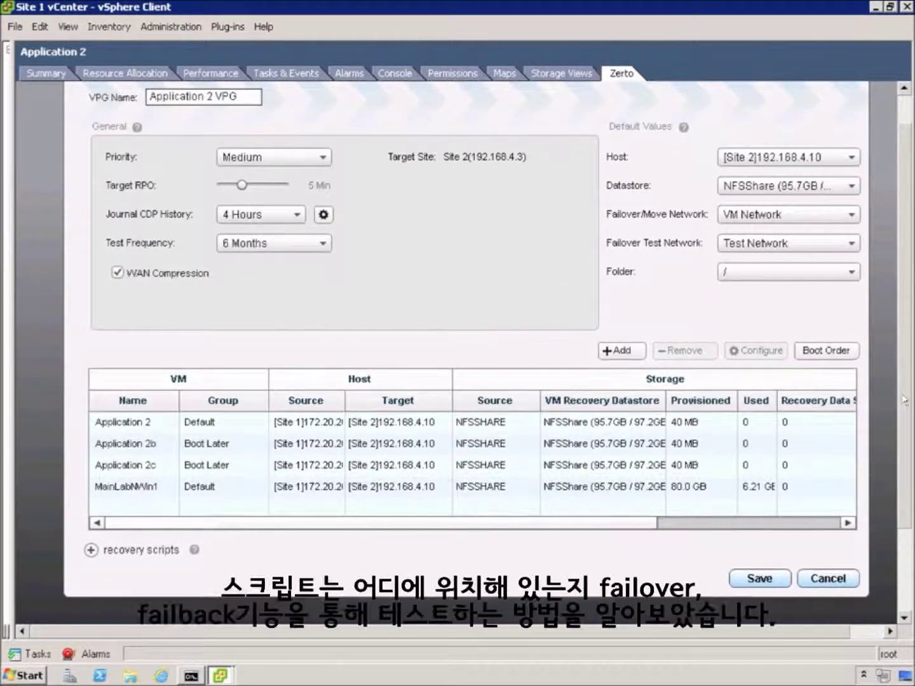
pyautogui.scroll(1, 905, 402)
pyautogui.scroll(1, 904, 397)
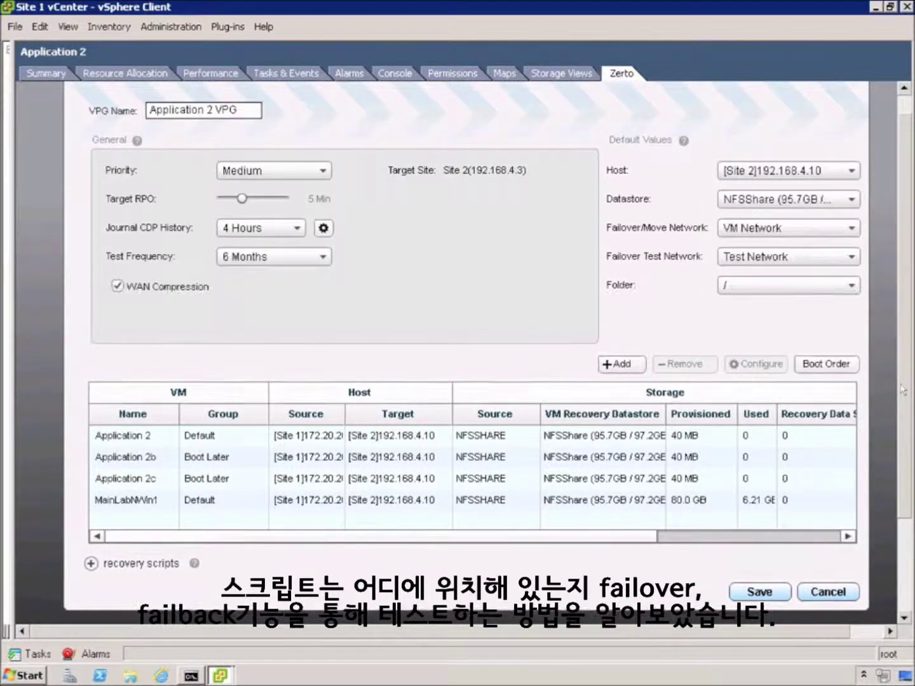
pyautogui.scroll(1, 904, 384)
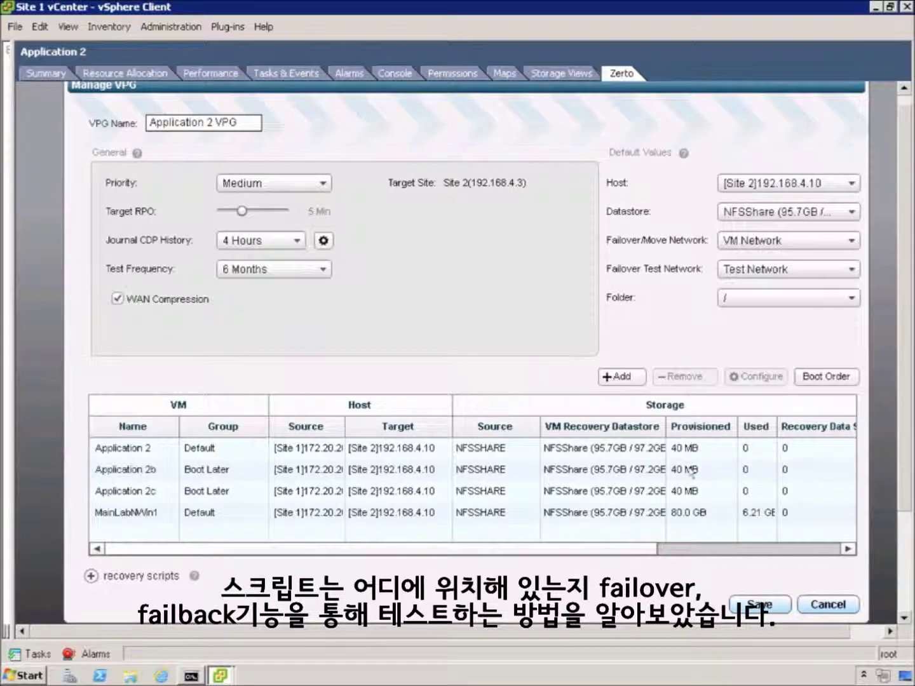
# Save the Application 2 VPG and check its creation task in the expanded recent tasks list, and close that list
pyautogui.scroll(1, 904, 382)
pyautogui.click(768, 616)
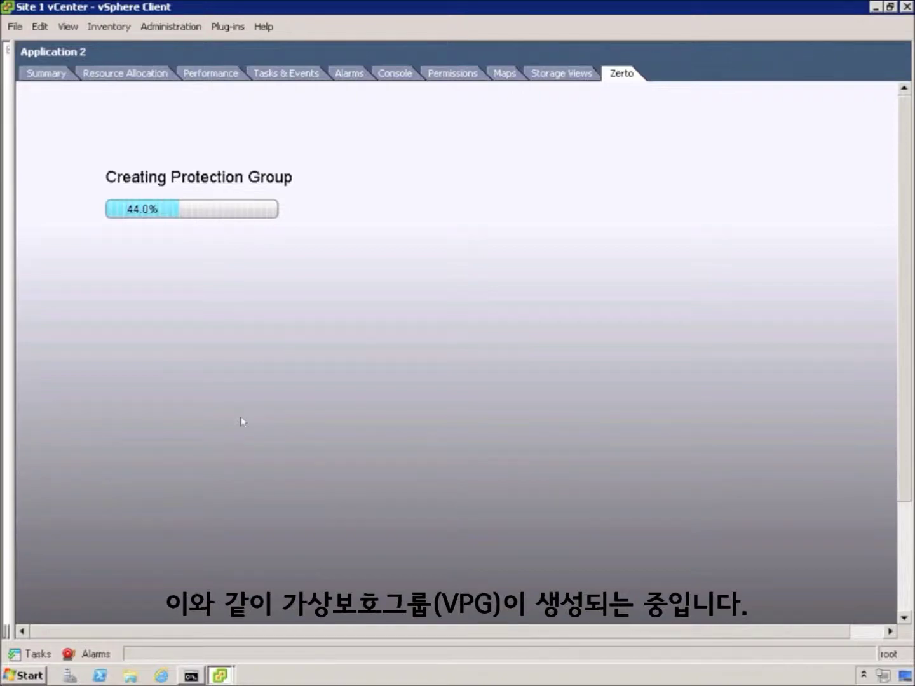
pyautogui.moveTo(64, 640); pyautogui.dragTo(64, 554)
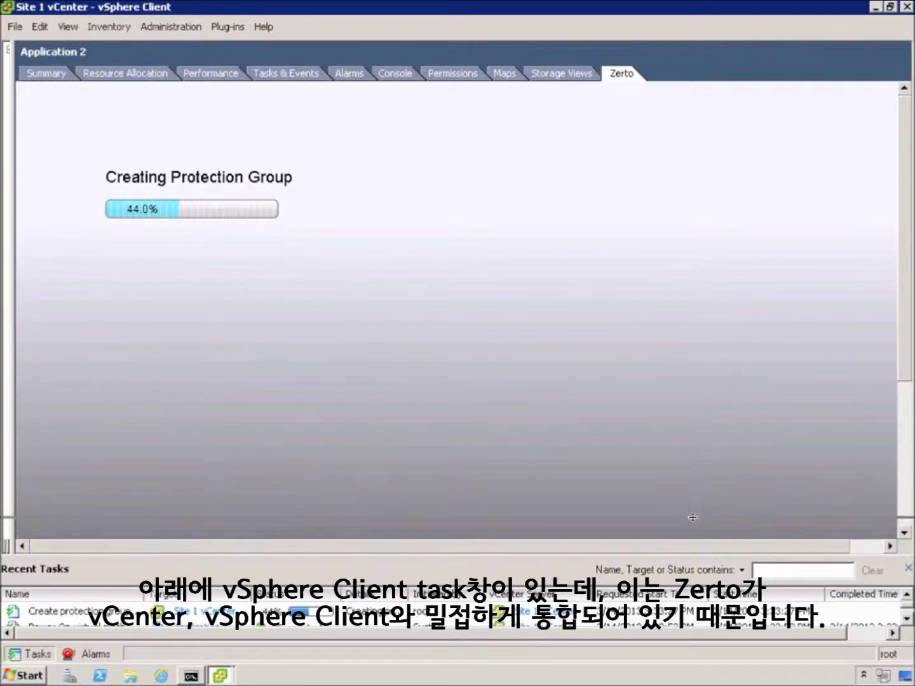
pyautogui.moveTo(693, 518); pyautogui.dragTo(693, 516)
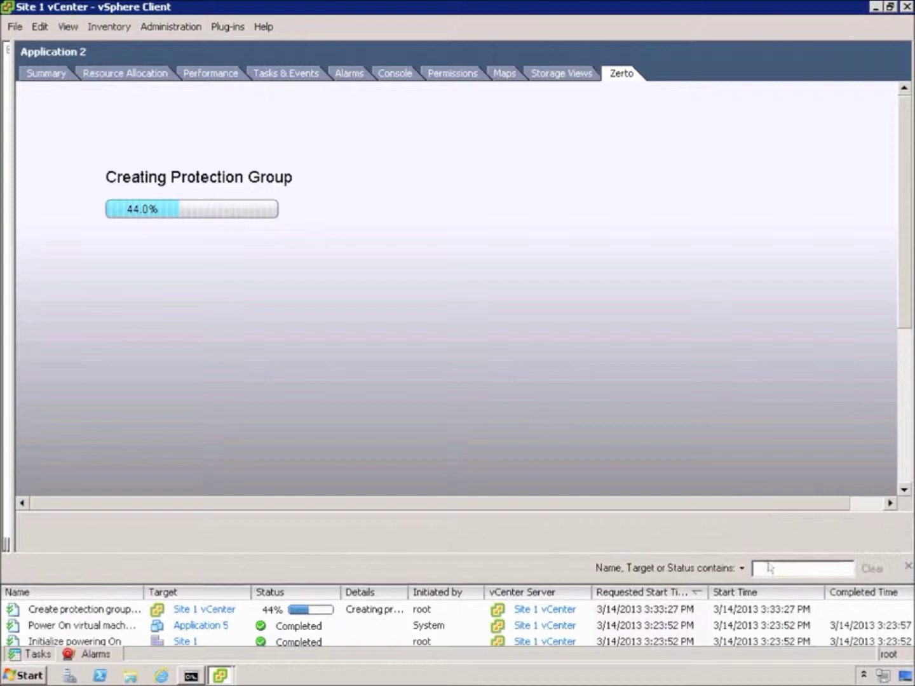
pyautogui.click(909, 528)
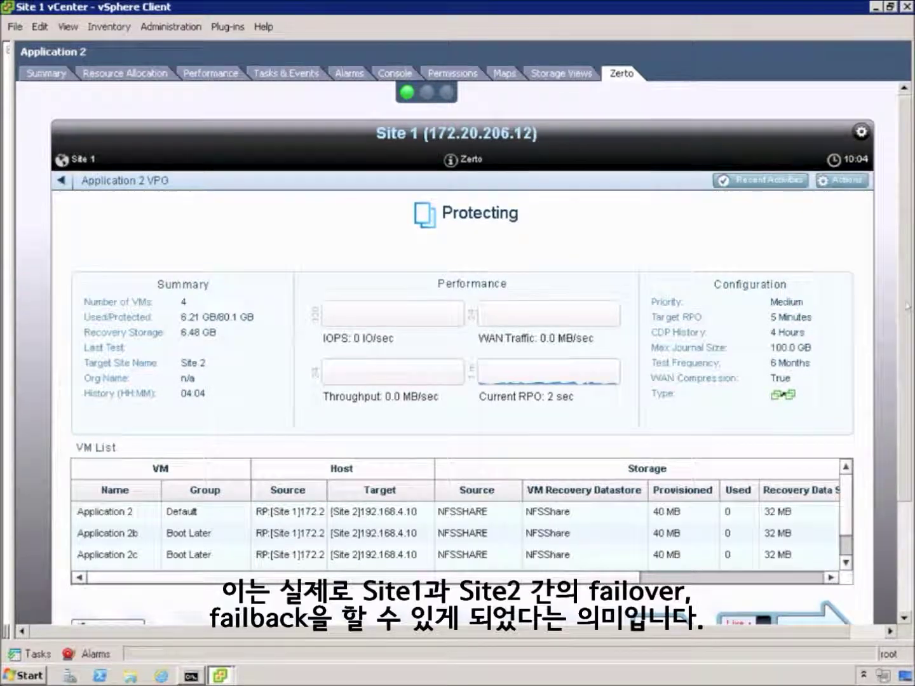
# Look through the VM list in the Application 2 VPG details and return to the Site 1 summary
pyautogui.scroll(-1, 908, 309)
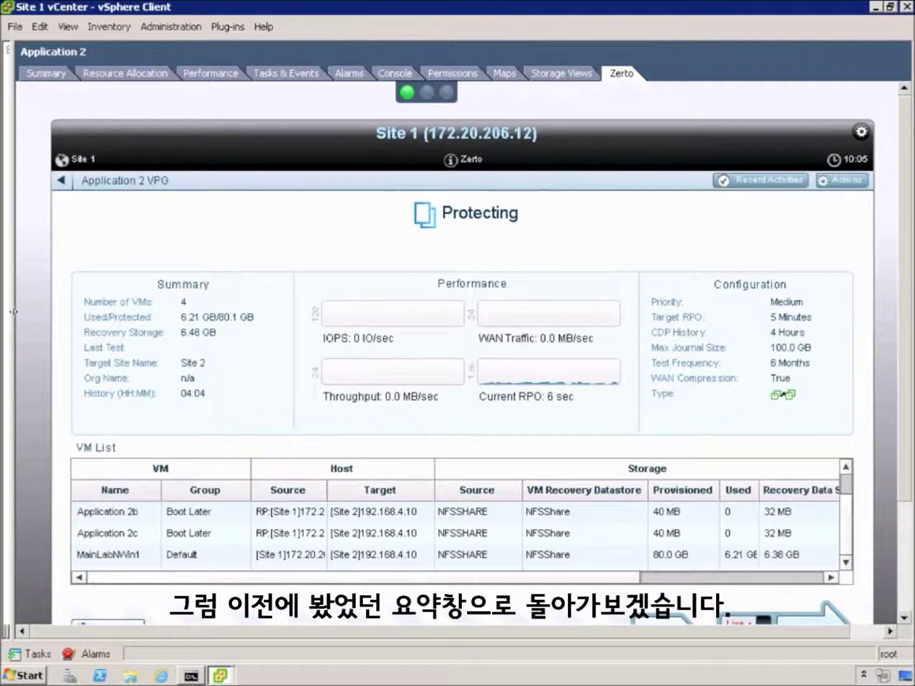
pyautogui.click(64, 182)
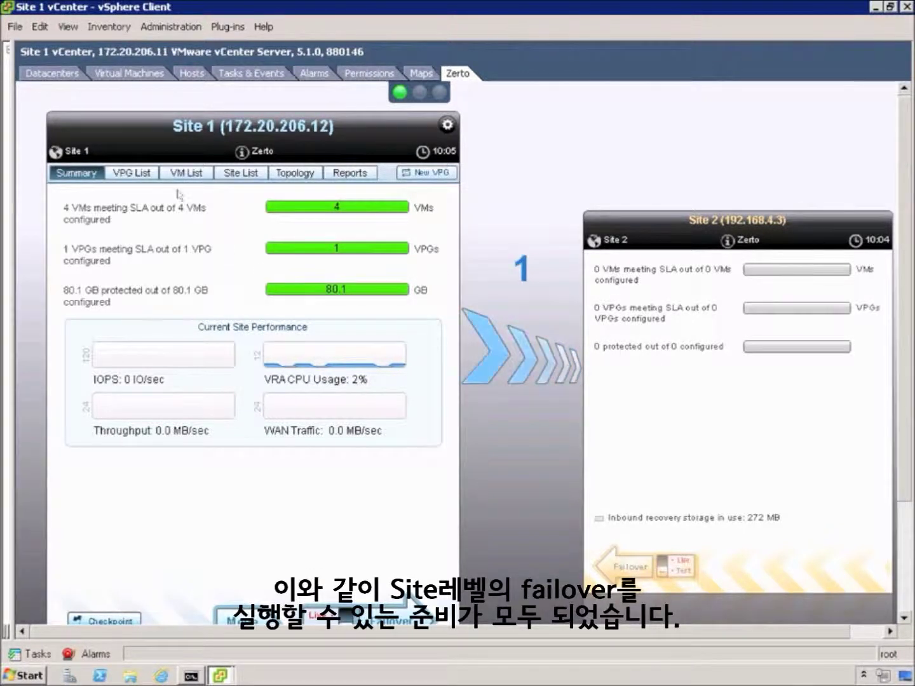
# Examine the Actual RPO values of the protection group in the VPG List and of its machines in the VM List
pyautogui.click(141, 175)
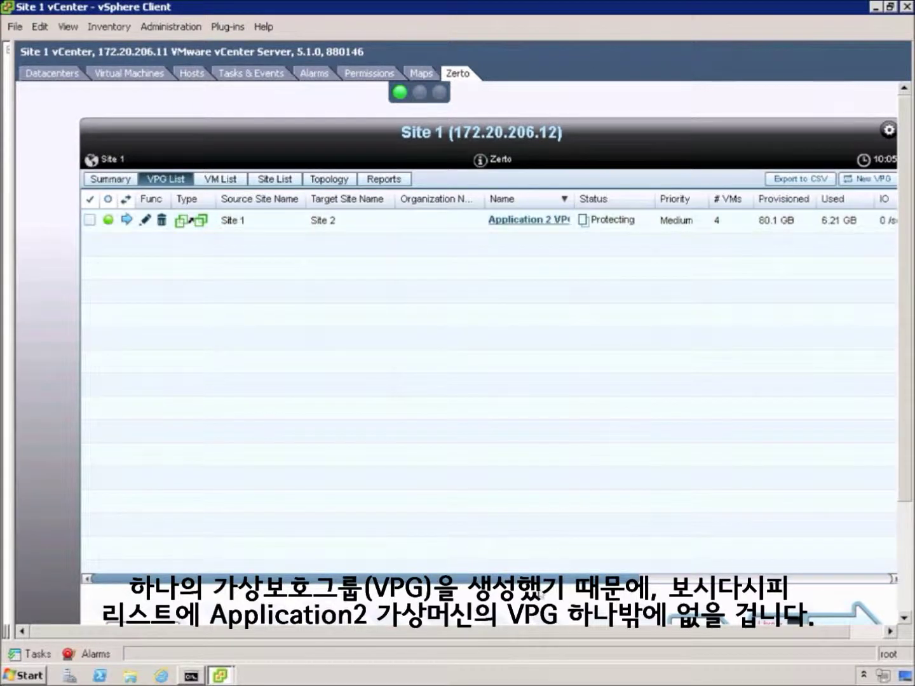
pyautogui.hscroll(5, 489, 381)
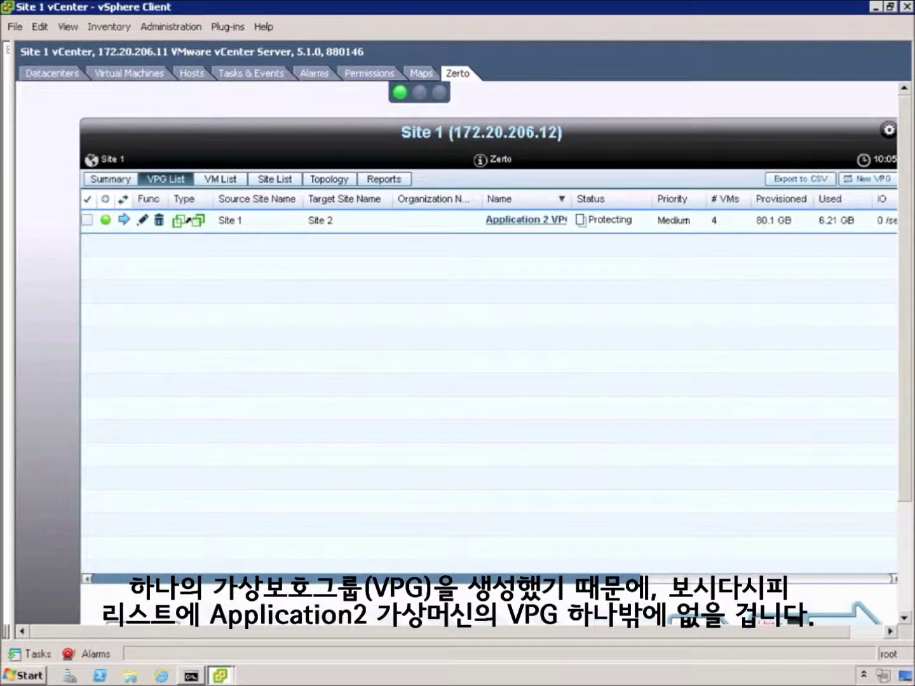
pyautogui.moveTo(646, 577); pyautogui.dragTo(815, 577)
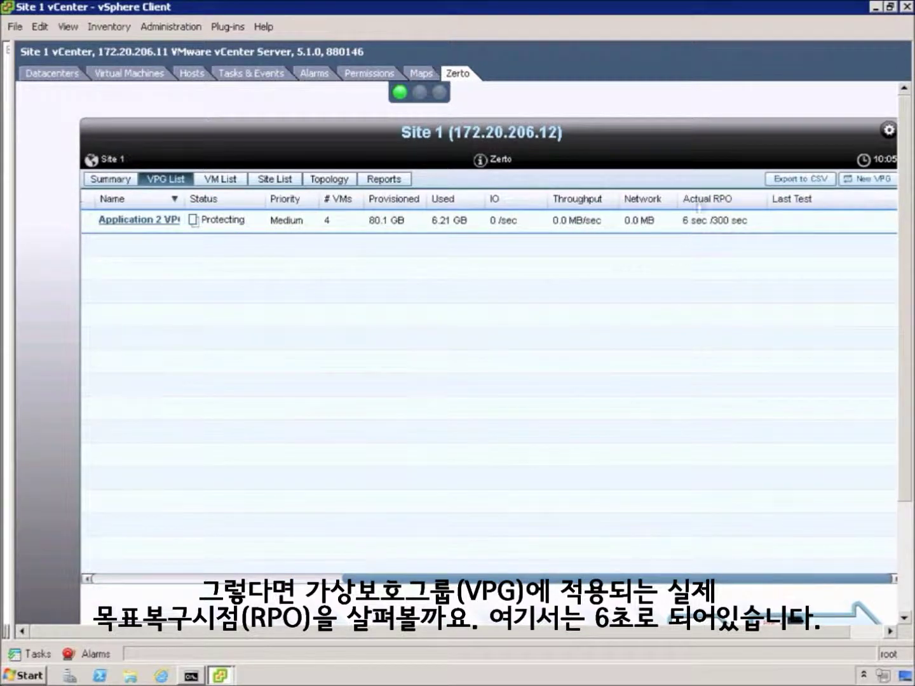
pyautogui.click(704, 224)
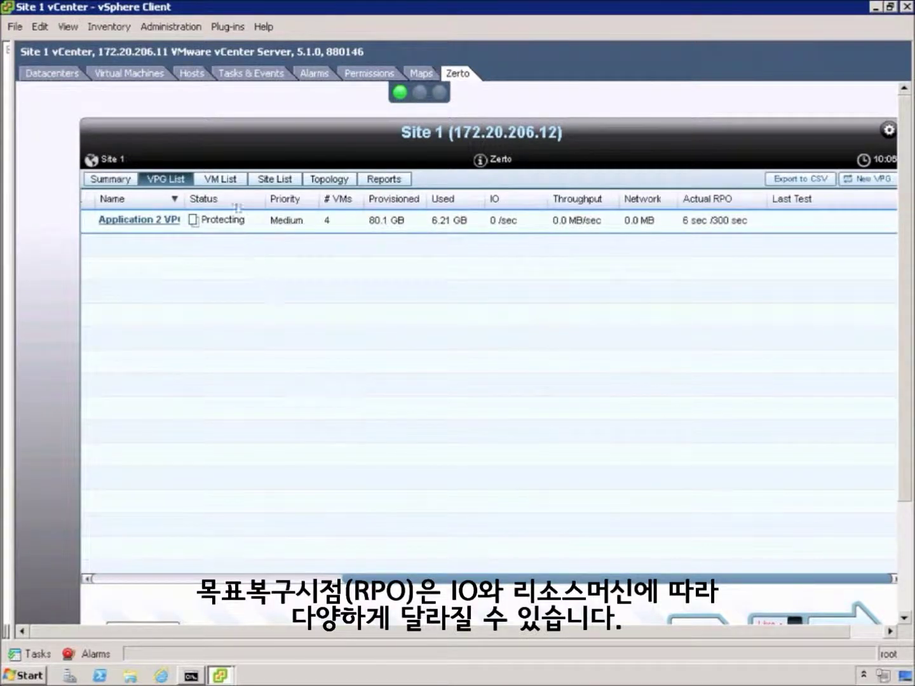
pyautogui.click(232, 181)
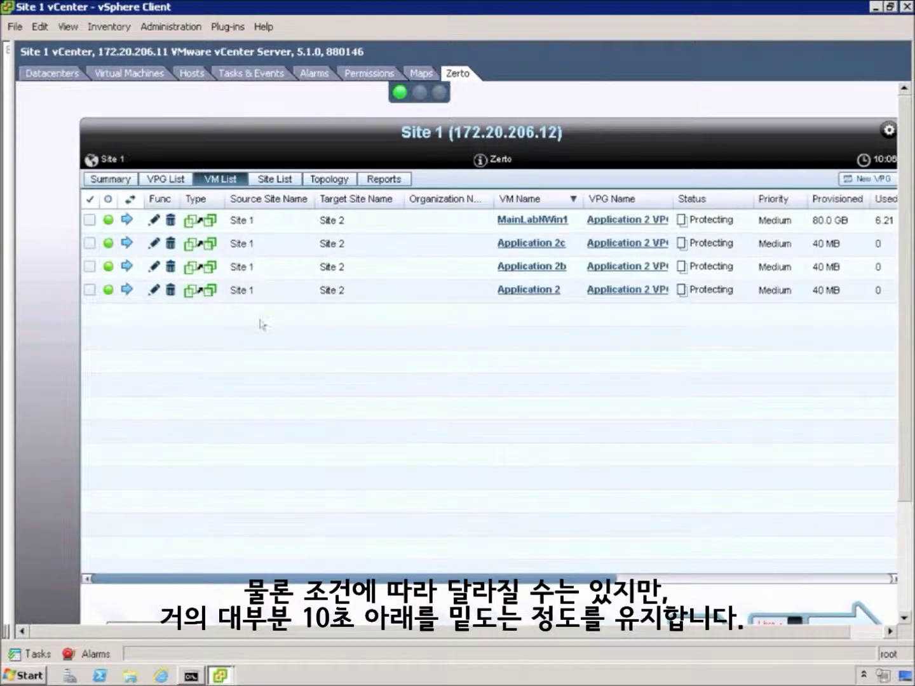
pyautogui.click(822, 583)
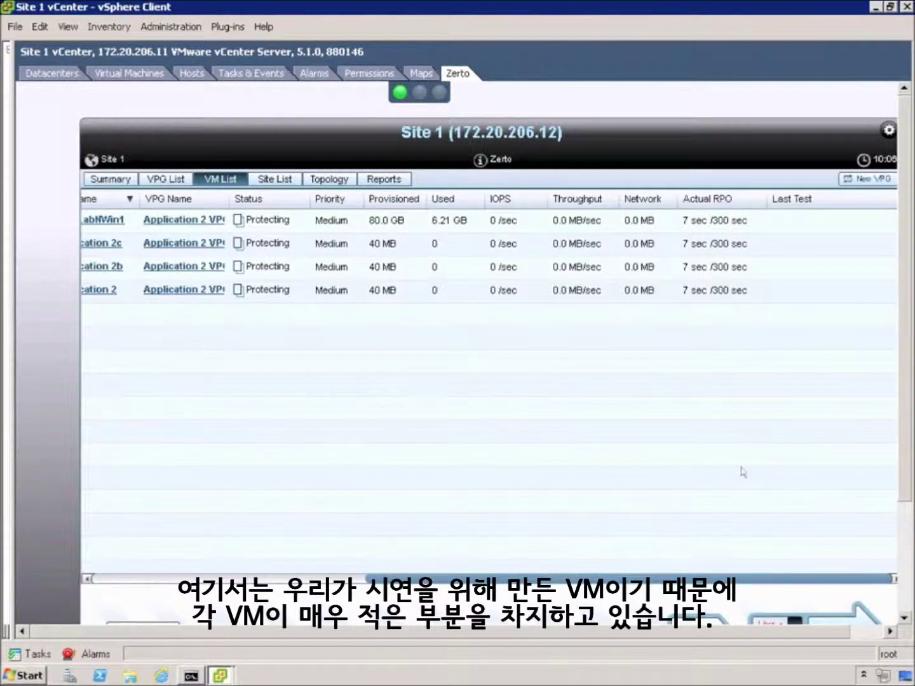
# Examine the Site List's storage and throughput columns and the site Topology, and return to the Summary view
pyautogui.click(280, 181)
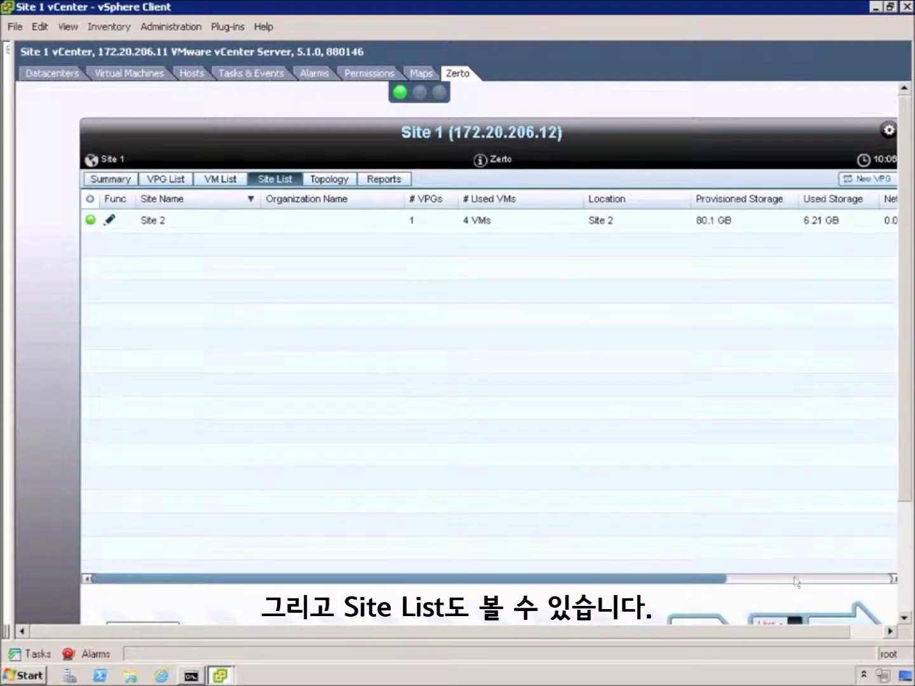
pyautogui.click(796, 580)
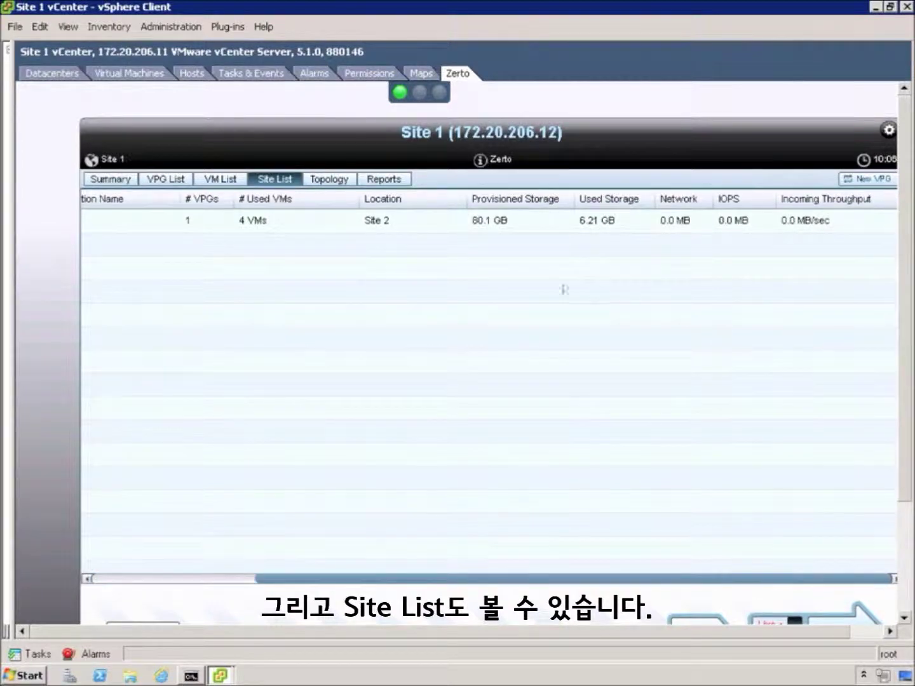
pyautogui.click(335, 181)
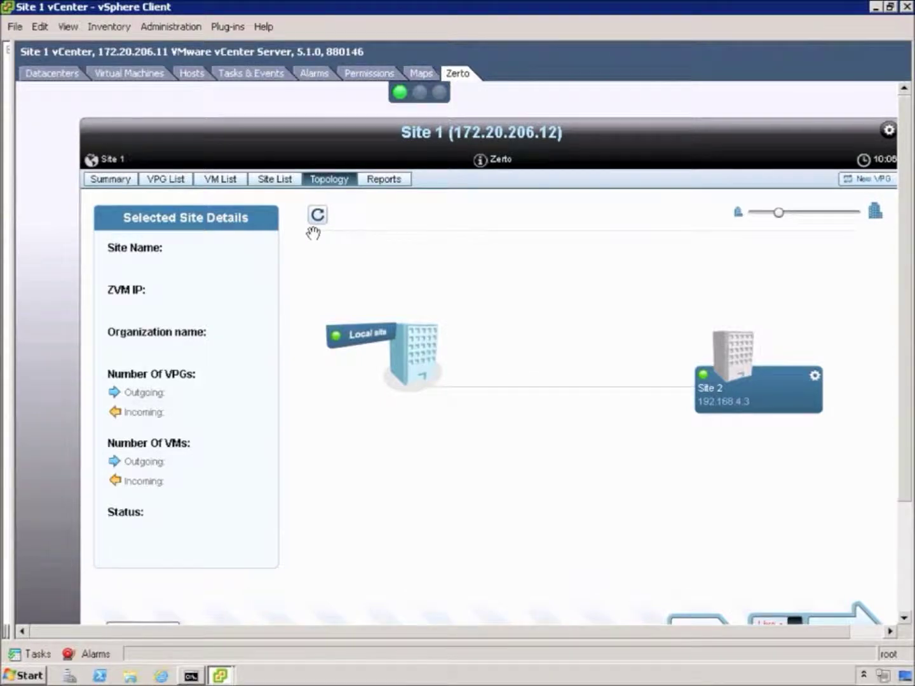
pyautogui.click(110, 180)
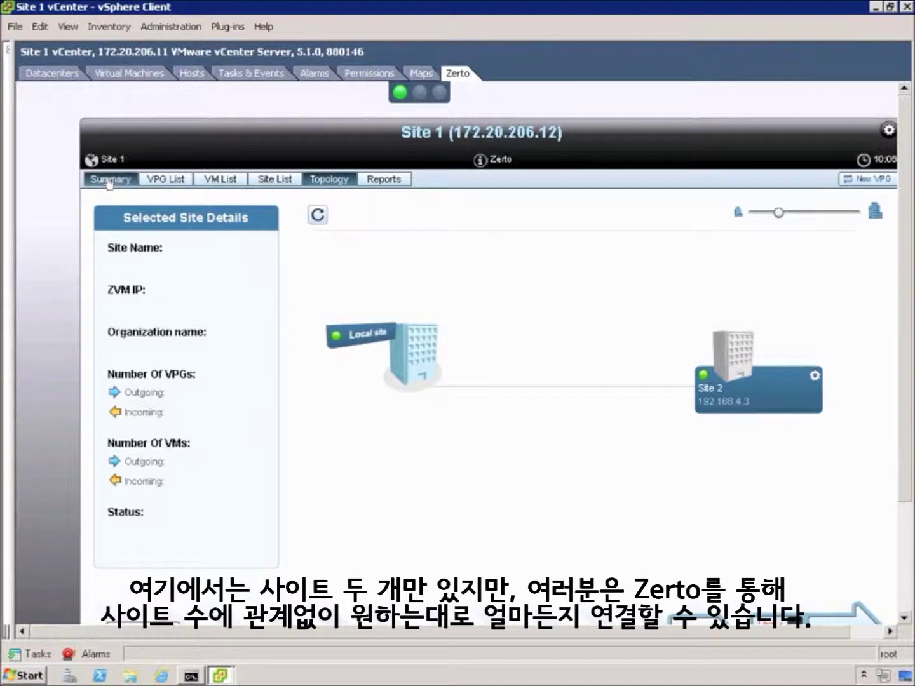